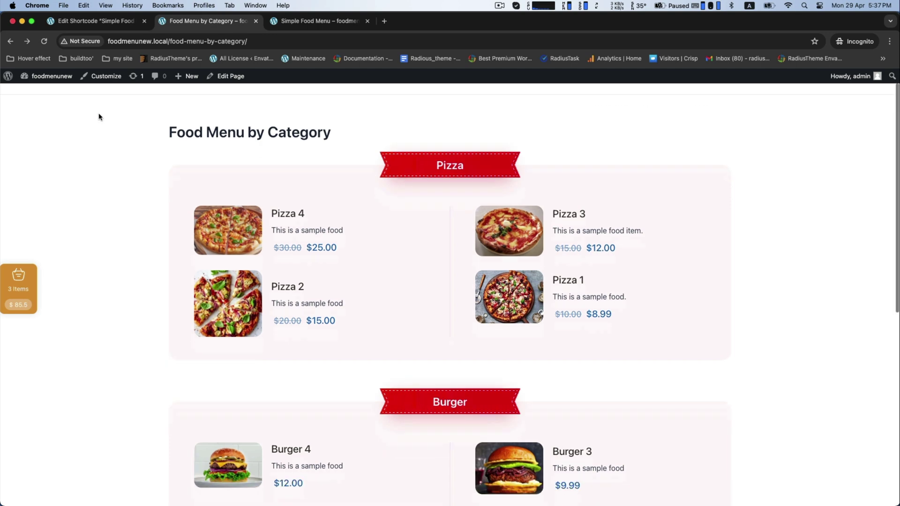
Review the Food Menu by Category page's Pizza, Burger and Deserts category headings.
scroll(98, 117, up, 10)
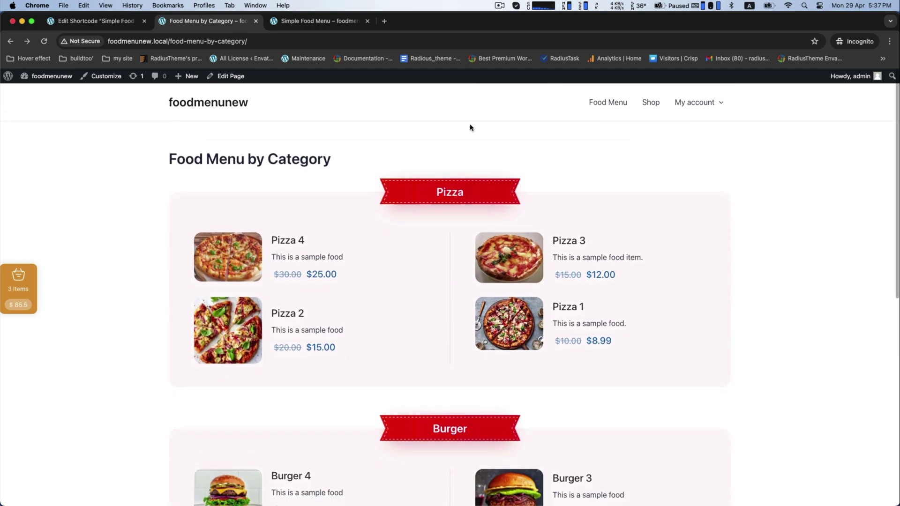
drag(169, 155, 375, 159)
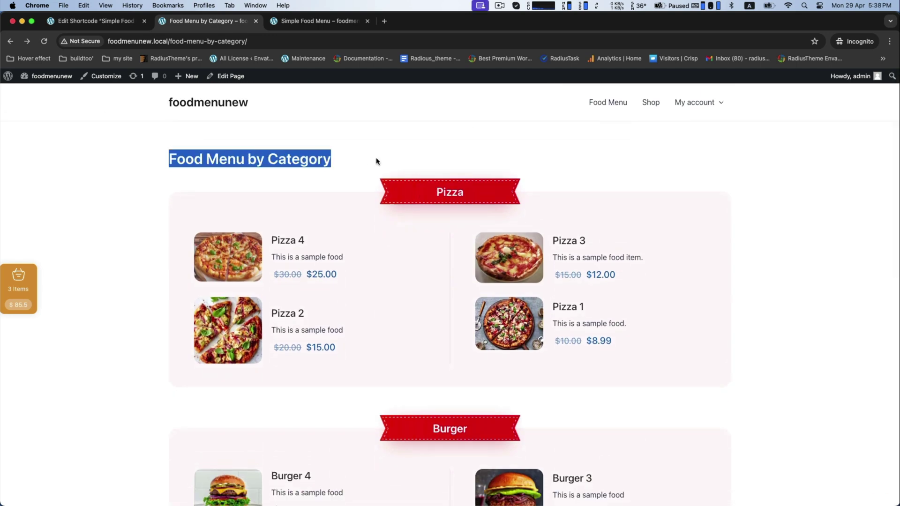
click(314, 167)
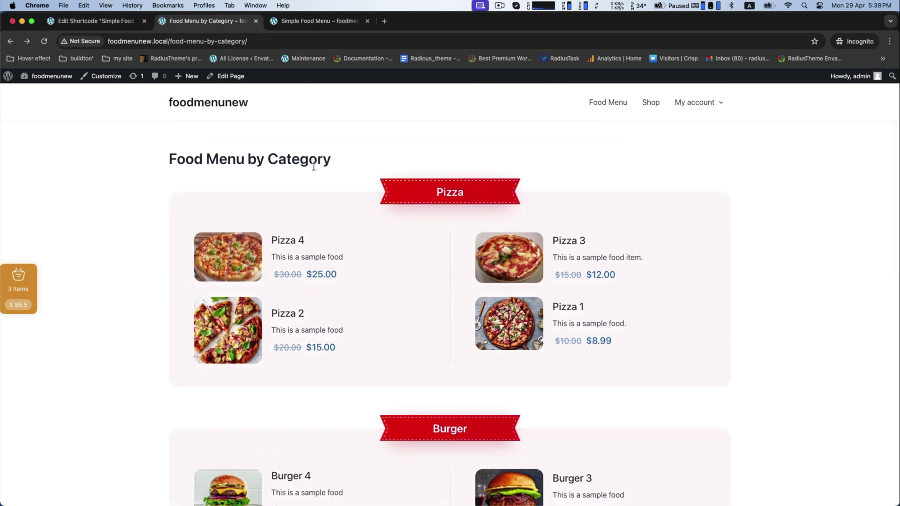
double_click(449, 191)
scroll(448, 191, down, 4)
double_click(446, 253)
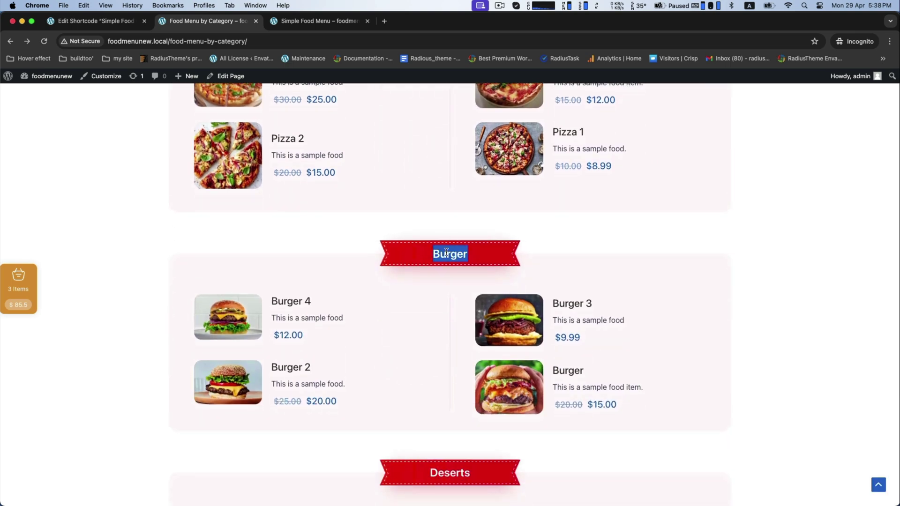
scroll(446, 252, down, 5)
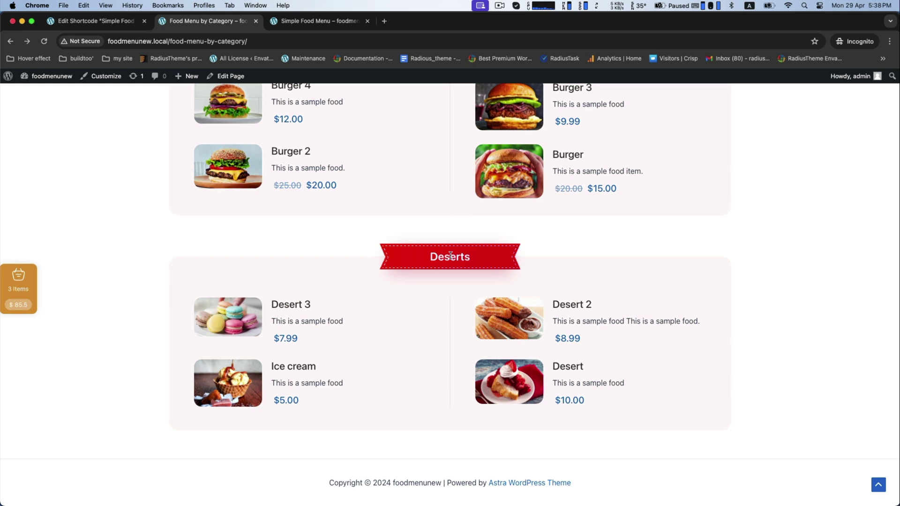
double_click(449, 256)
click(570, 253)
scroll(367, 228, up, 7)
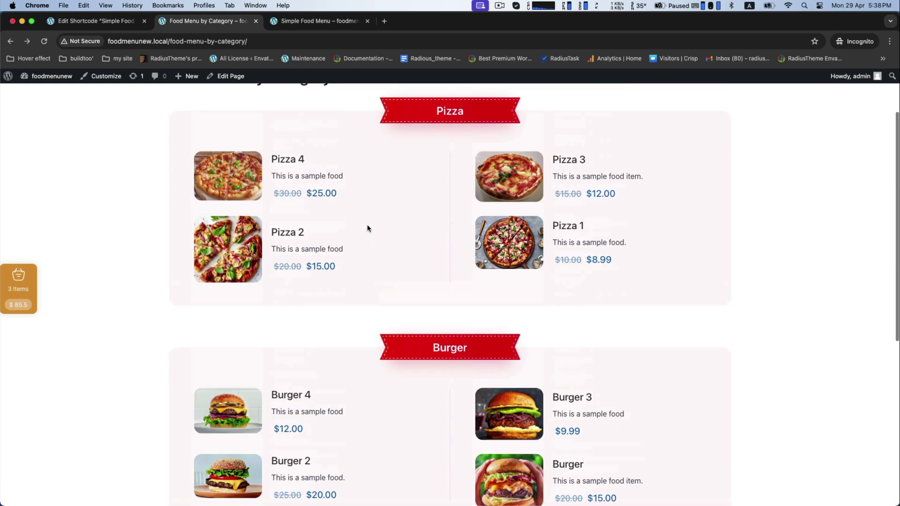
scroll(367, 228, down, 5)
Inspect the Burger popup's ingredients and nutrition facts, including Calories 250, then close it.
click(568, 277)
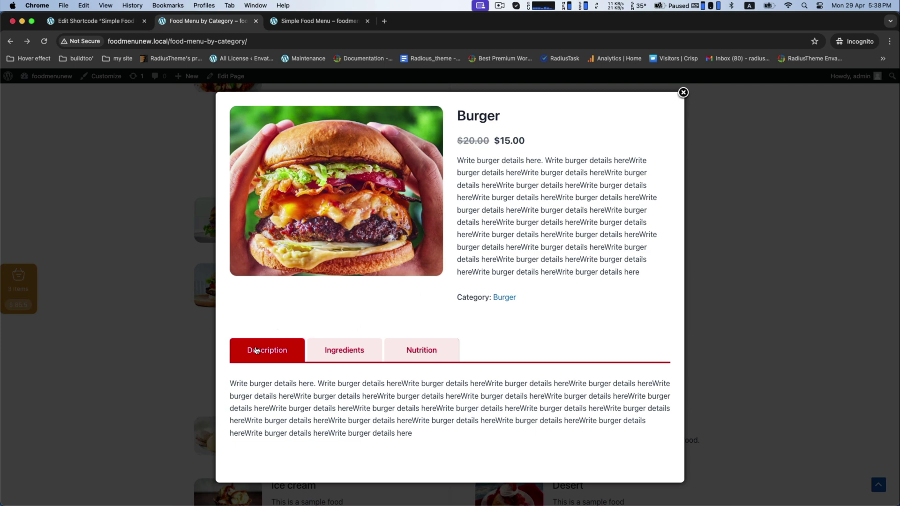
click(335, 347)
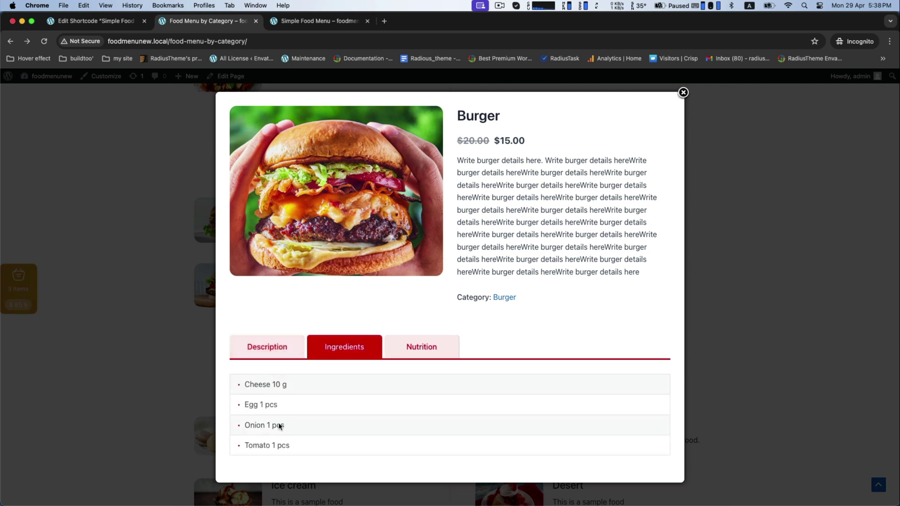
click(428, 347)
drag(244, 395, 308, 402)
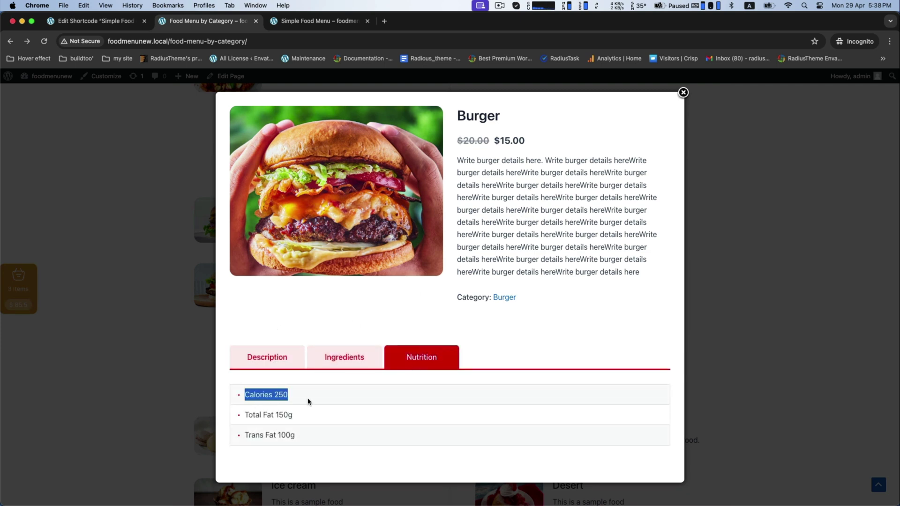
drag(254, 418, 307, 417)
drag(261, 436, 297, 436)
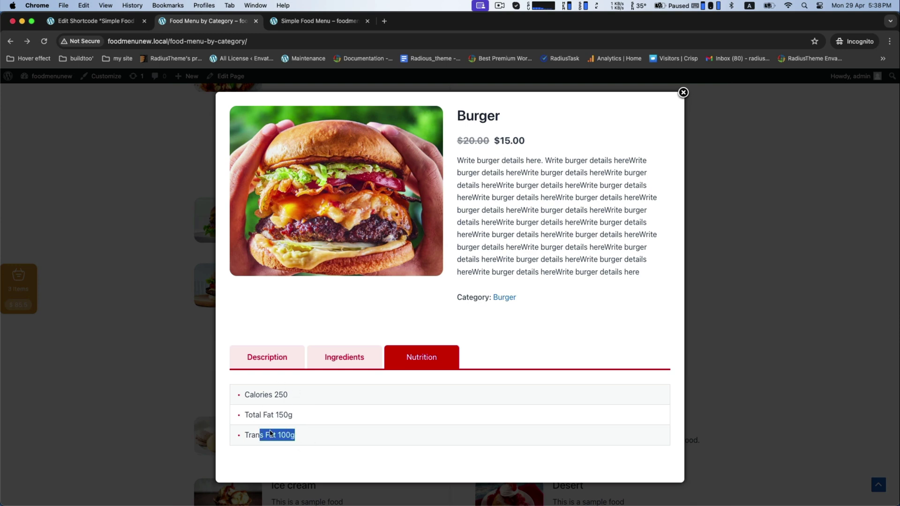
click(268, 359)
click(683, 94)
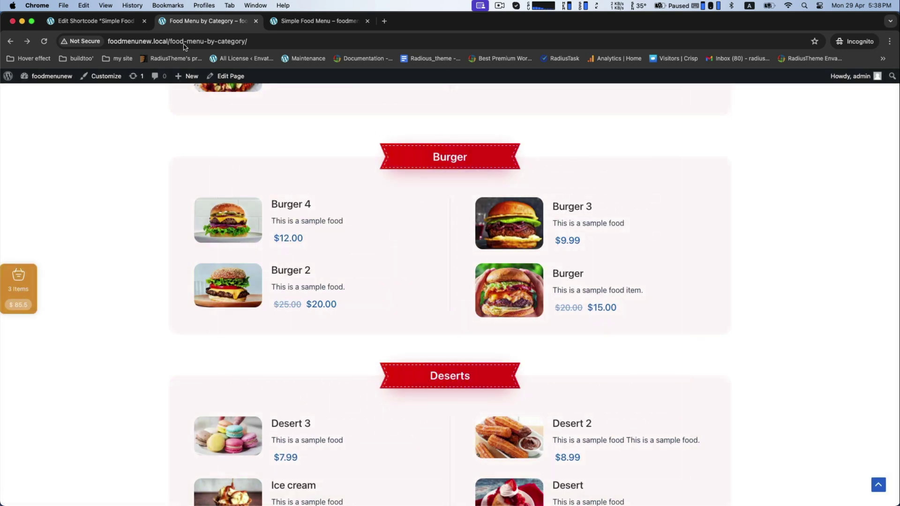
Switch to the Simple Food Menu page and browse its grid of dishes.
click(312, 20)
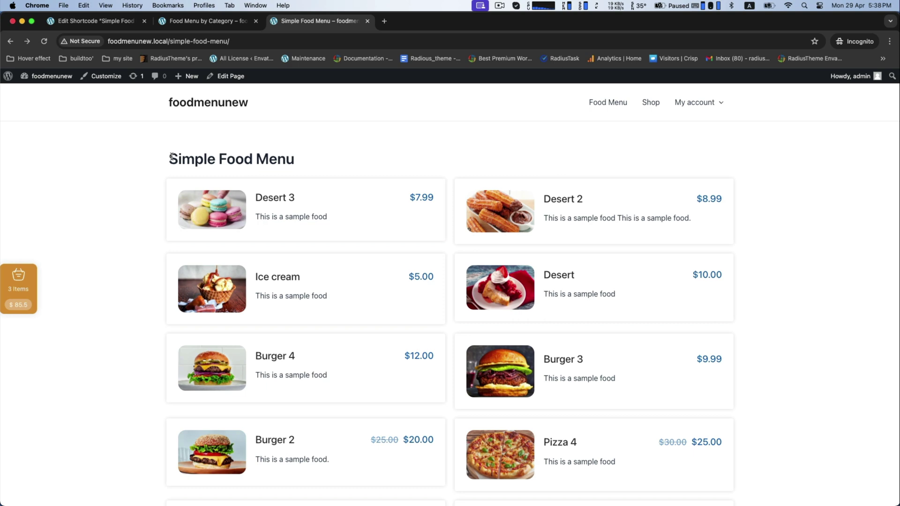
drag(171, 157, 300, 162)
scroll(136, 195, down, 5)
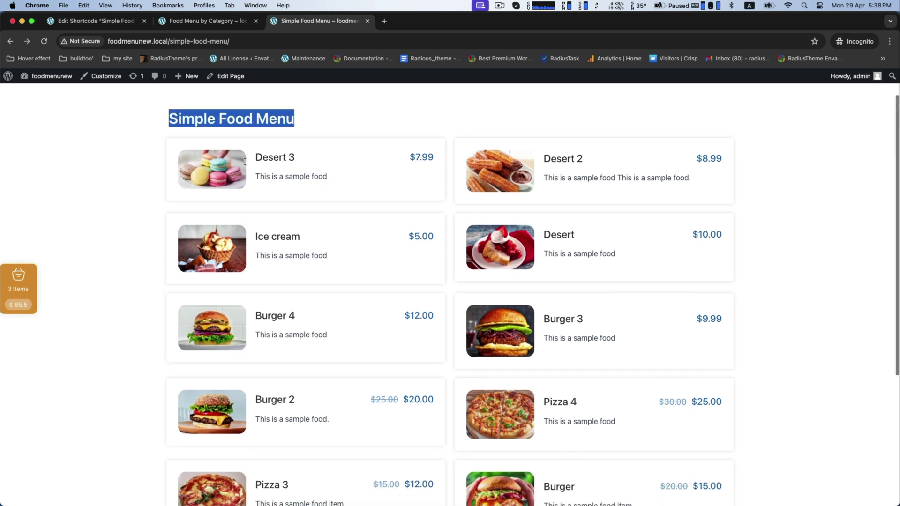
scroll(136, 195, up, 5)
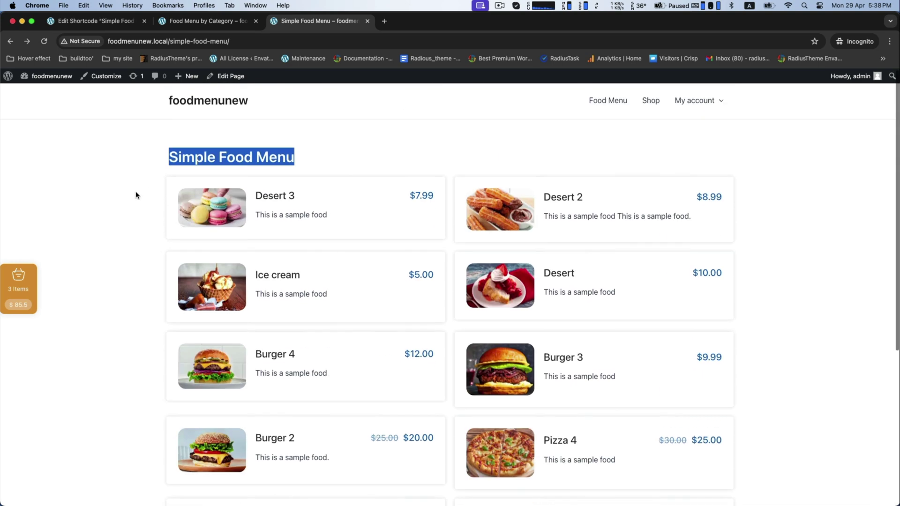
scroll(137, 195, down, 4)
scroll(137, 195, down, 1)
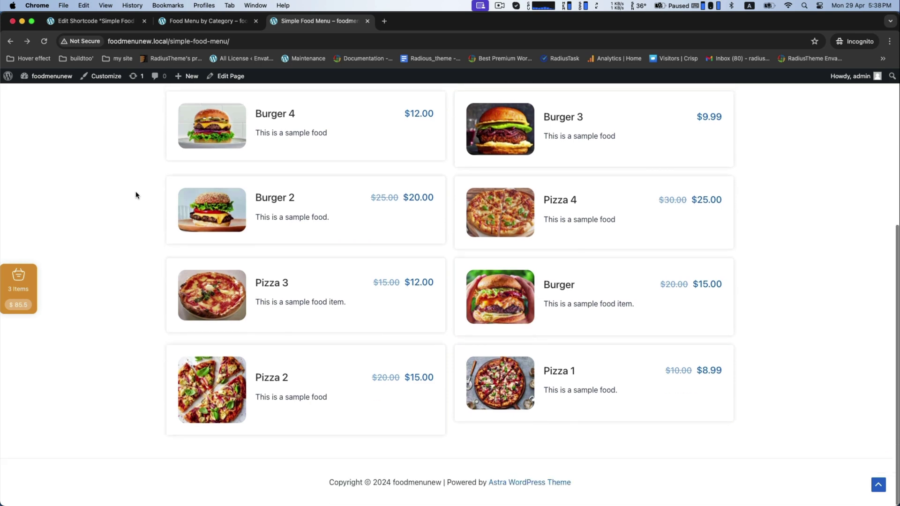
Check the Pizza 2 popup's ingredients, nutrition and description tabs, then close it.
click(279, 382)
click(317, 367)
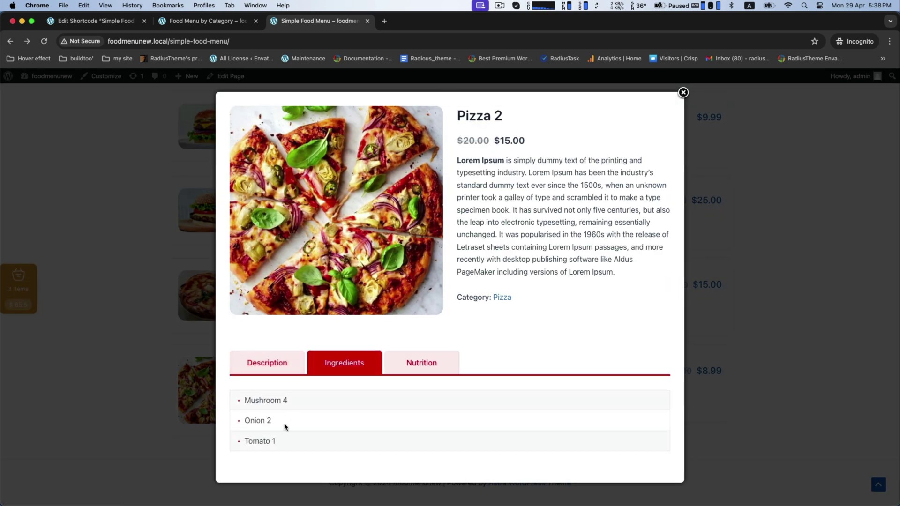
click(429, 365)
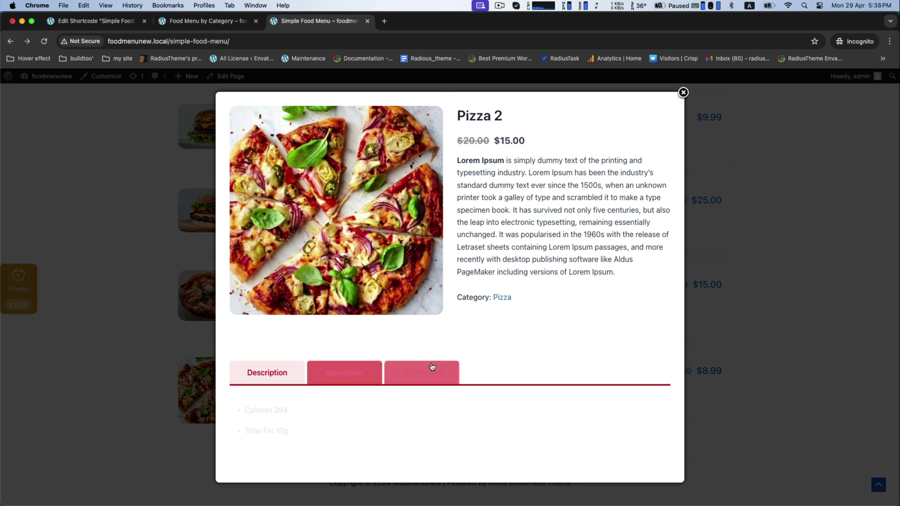
click(276, 381)
click(327, 366)
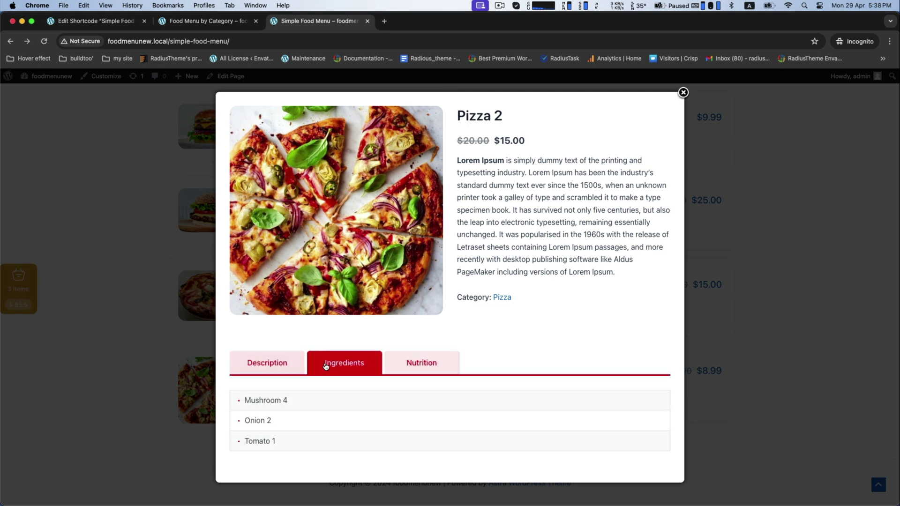
click(683, 92)
scroll(786, 241, up, 5)
scroll(784, 241, down, 1)
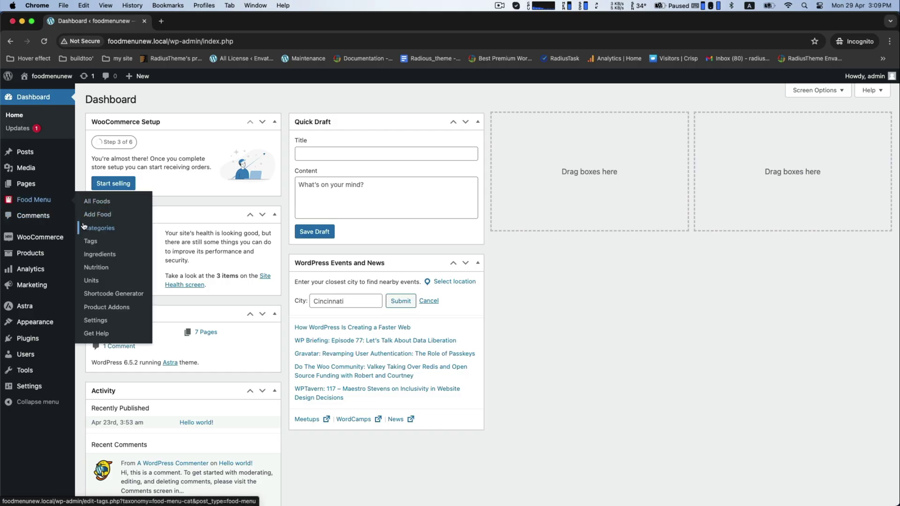
Create a Deserts food category beside Pizza and Burger, then go to the Ingredients list.
click(87, 228)
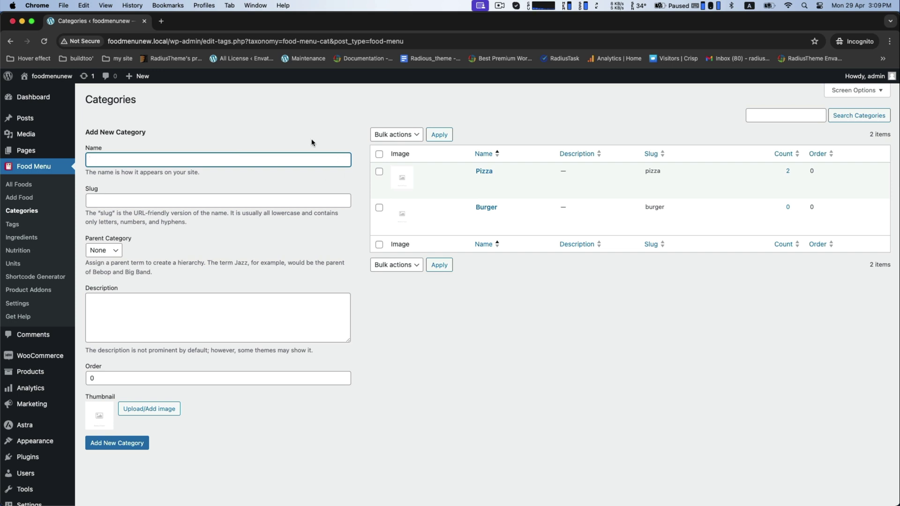
text(Deserts)
click(95, 446)
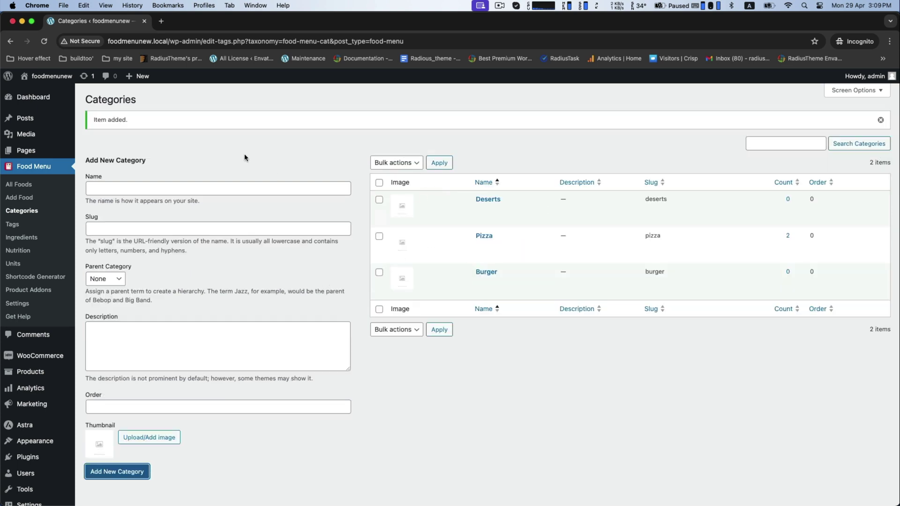
click(17, 237)
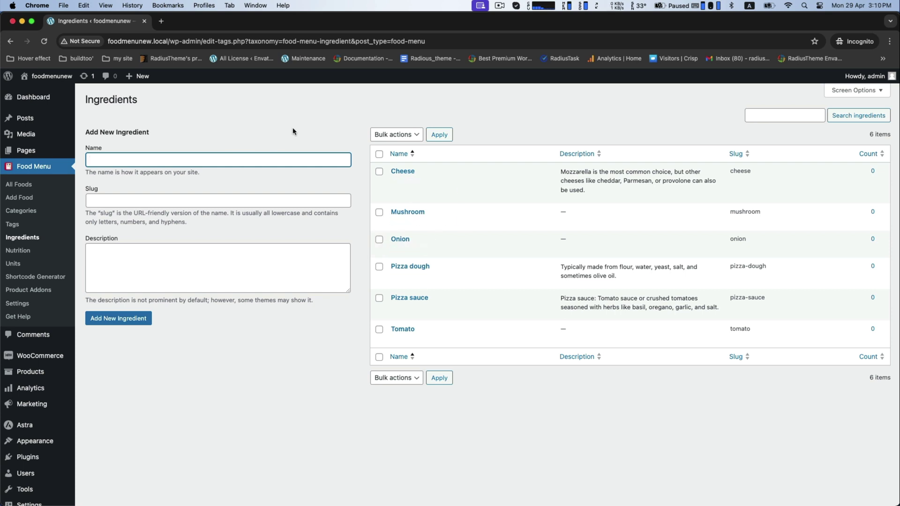
Add Egg and Garlic as new ingredients, then go to the Nutrition list.
text(Egg)
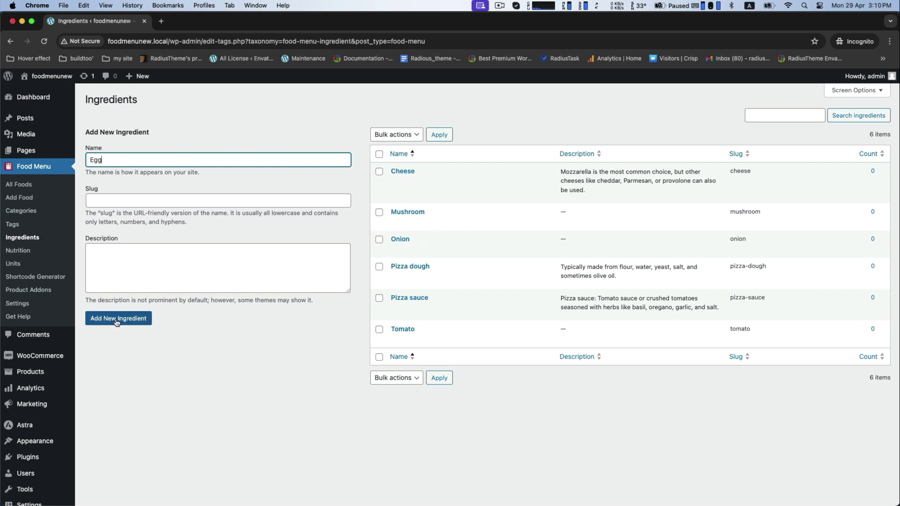
click(116, 319)
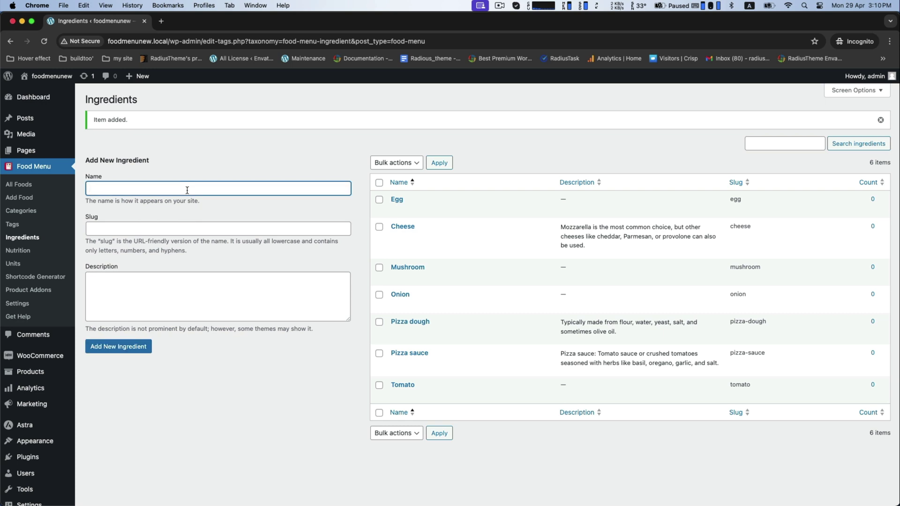
text(Garlic)
click(129, 352)
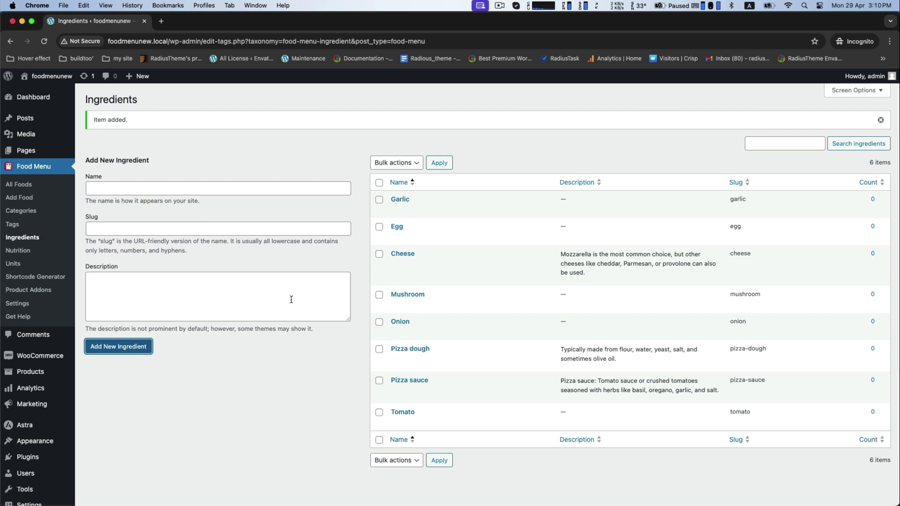
click(17, 251)
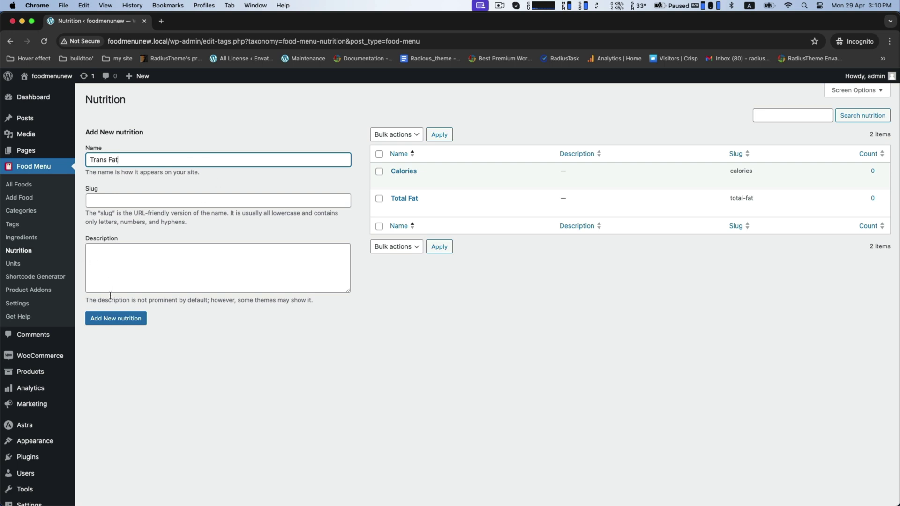
Save Trans Fat as a new nutrition entry alongside Calories and Total Fat.
click(115, 319)
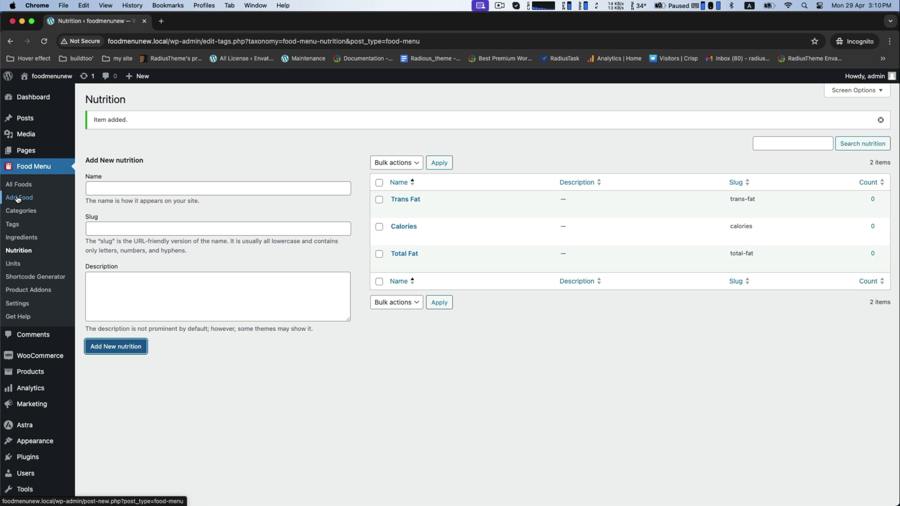
Start a new food item titled 'Barger'.
click(17, 198)
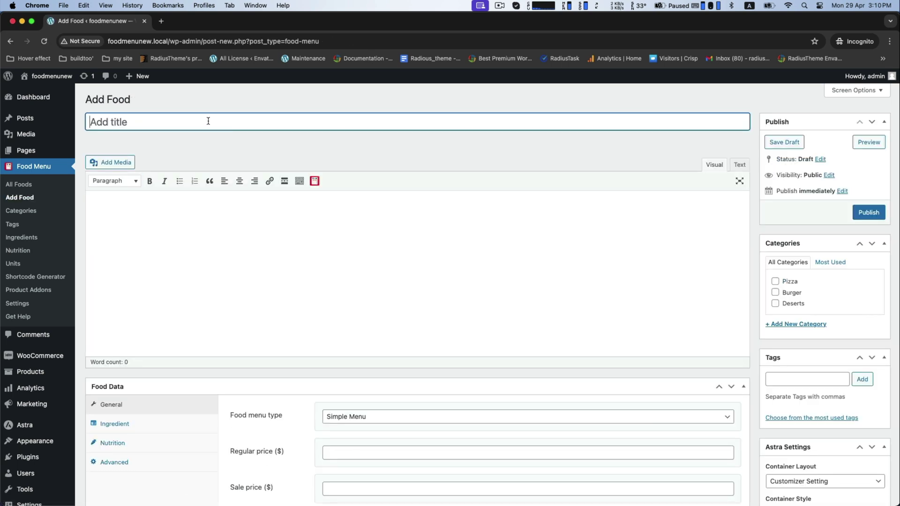
text(Barger)
Write 'Write burger details here' repeatedly as the description, fixing 'barger', and begin correcting the title.
click(146, 210)
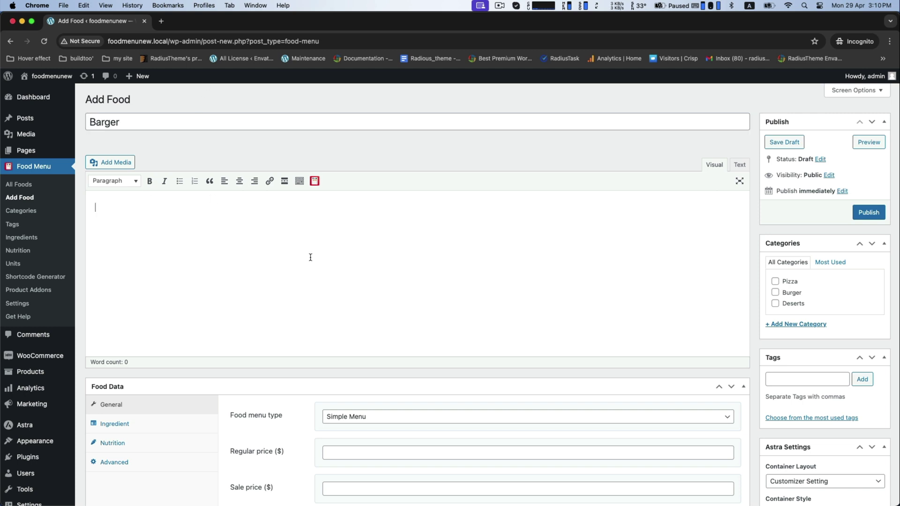
text(Write barger details here)
right_click(134, 206)
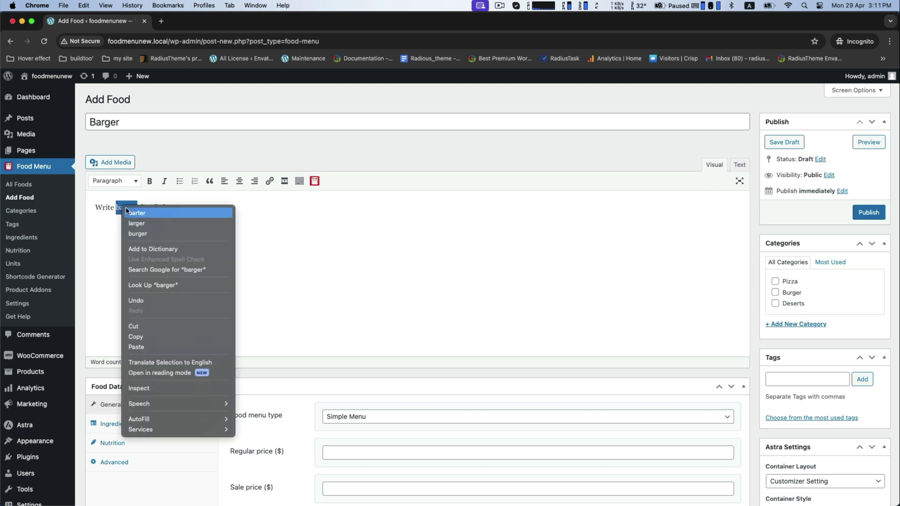
click(125, 217)
drag(183, 207, 50, 205)
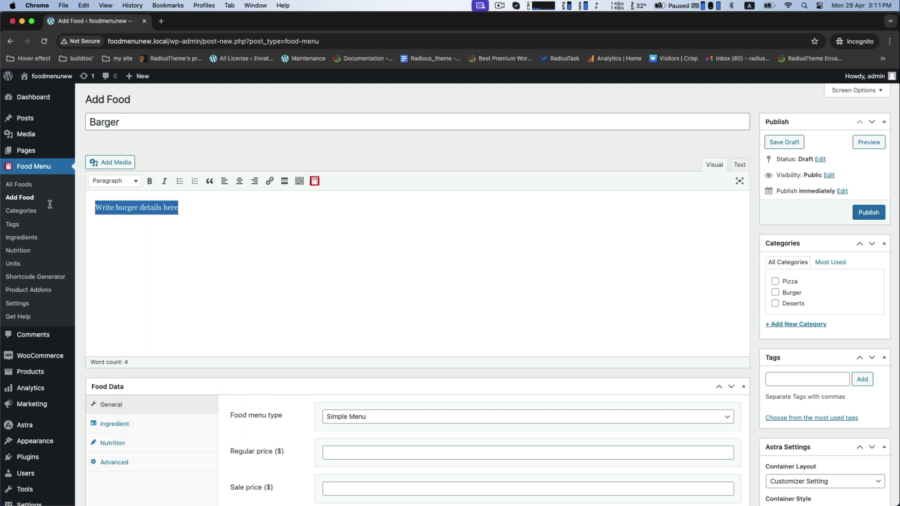
click(186, 207)
text(.)
key(super+v)
key(super+v)
key(super+v)
key(super+v)
key(super+v)
key(super+v)
key(super+v)
key(super+v)
key(super+v)
key(super+v)
key(super+v)
key(super+v)
key(super+v)
key(super+v)
key(super+v)
key(super+v)
key(super+v)
key(super+v)
key(super+v)
key(super+v)
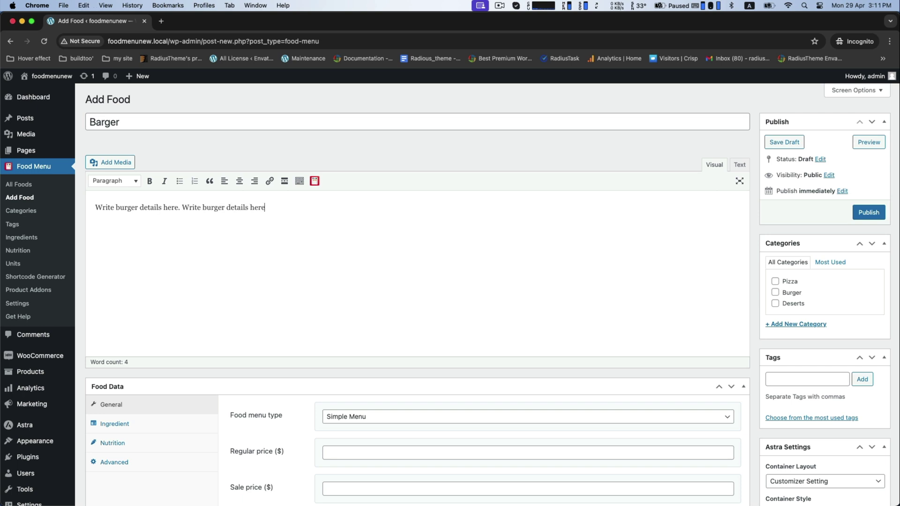
click(99, 123)
key(BackSpace)
Finish the title as Burger and add Cheese at 10 g as an active ingredient.
text(u)
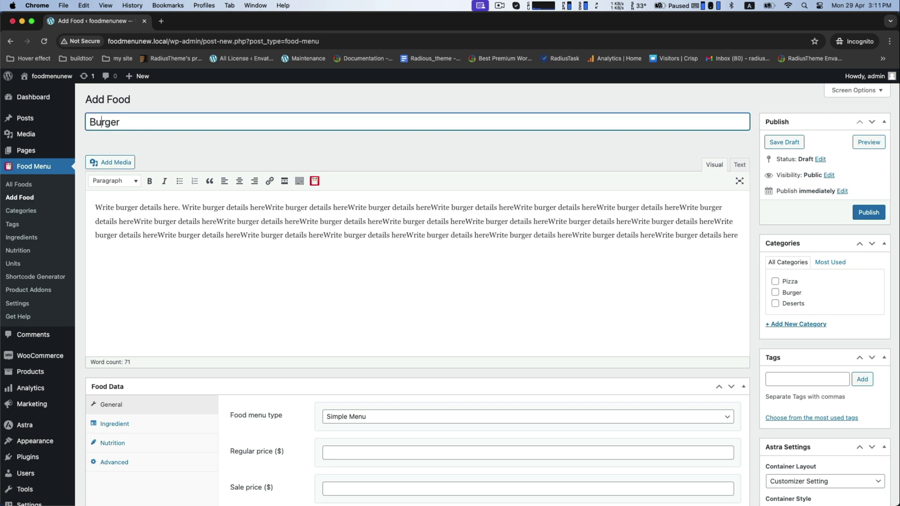
click(180, 288)
scroll(282, 282, down, 5)
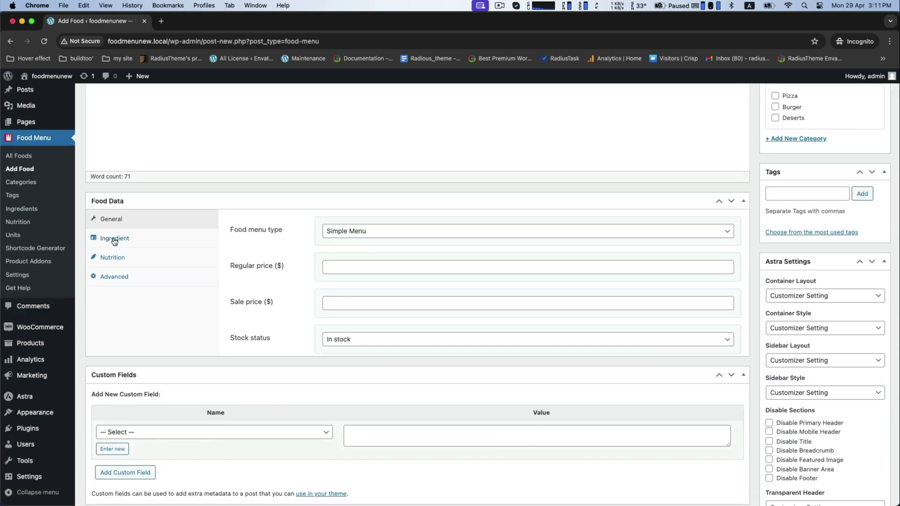
click(111, 241)
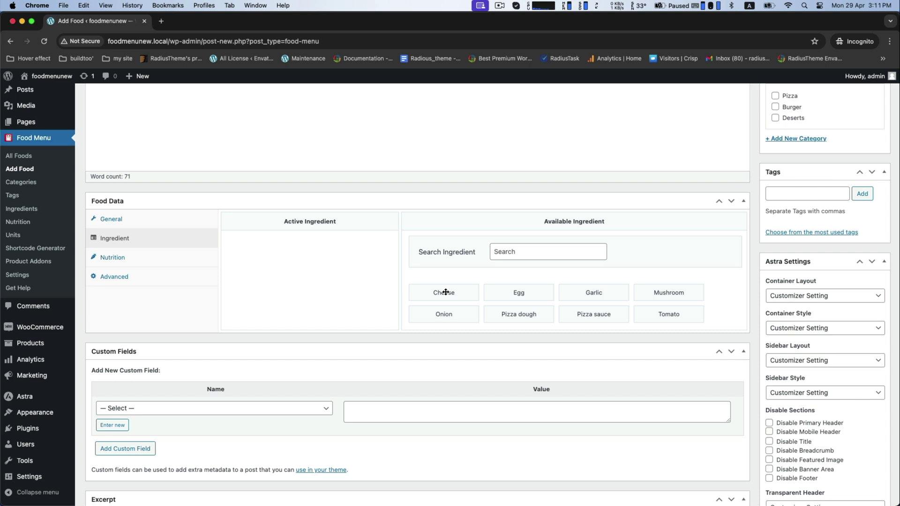
drag(445, 292, 322, 235)
click(248, 259)
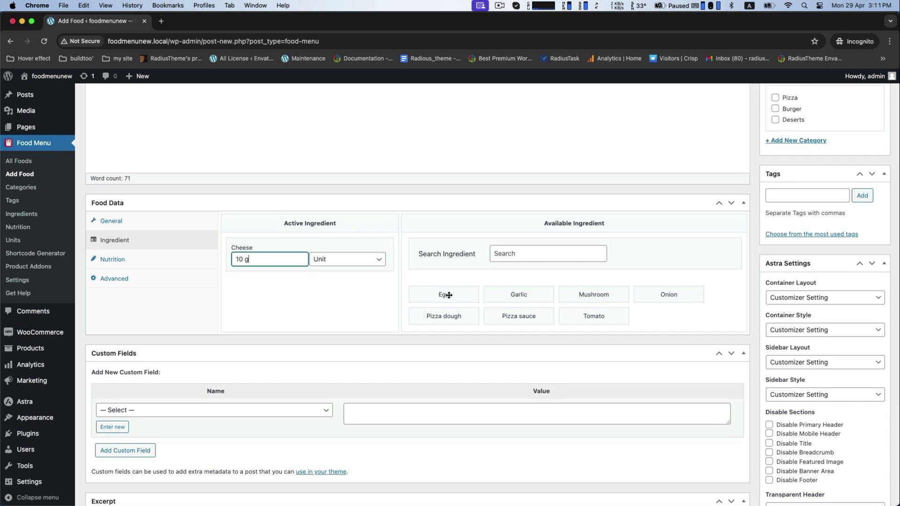
Add Egg, Onion and Tomato as active ingredients at 1 pcs each.
drag(448, 295, 320, 283)
drag(581, 296, 315, 310)
drag(444, 315, 310, 347)
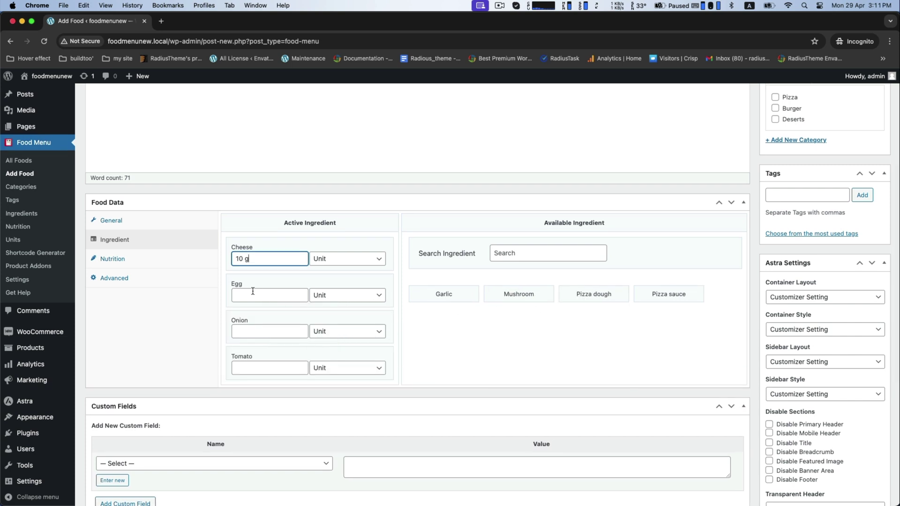
click(251, 291)
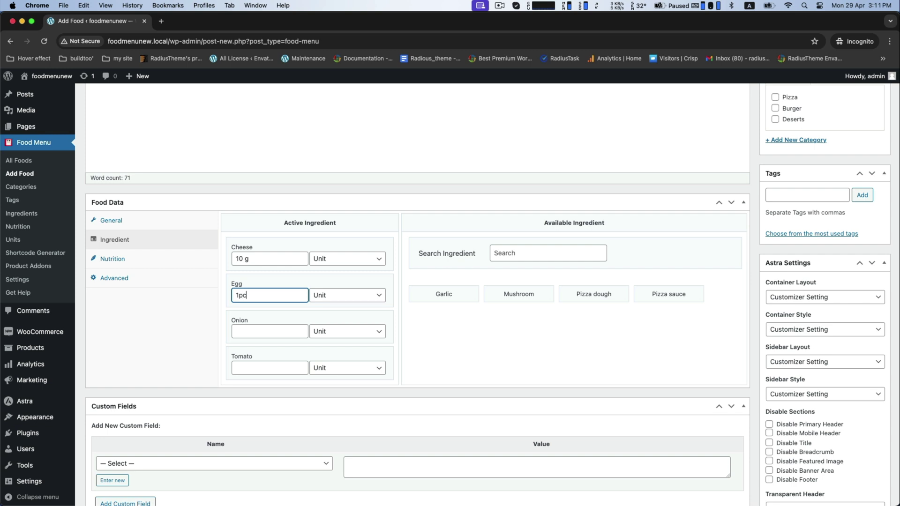
click(248, 332)
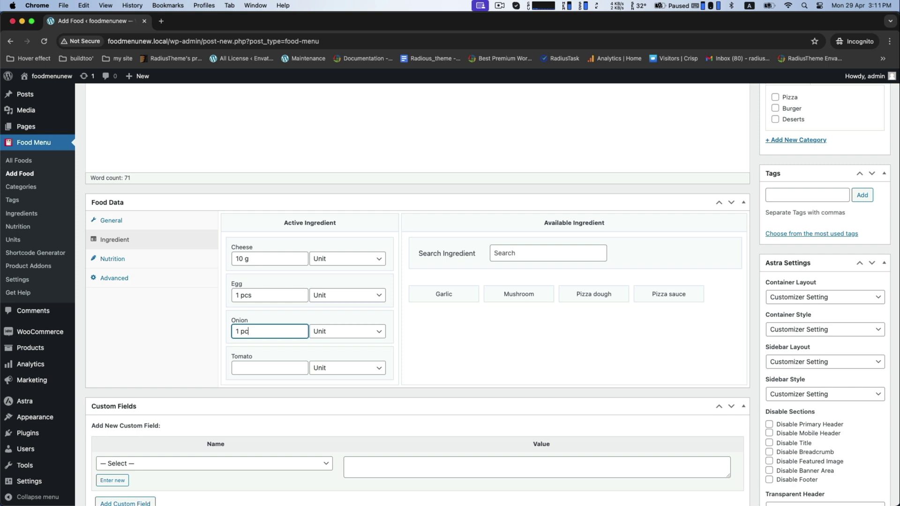
click(241, 369)
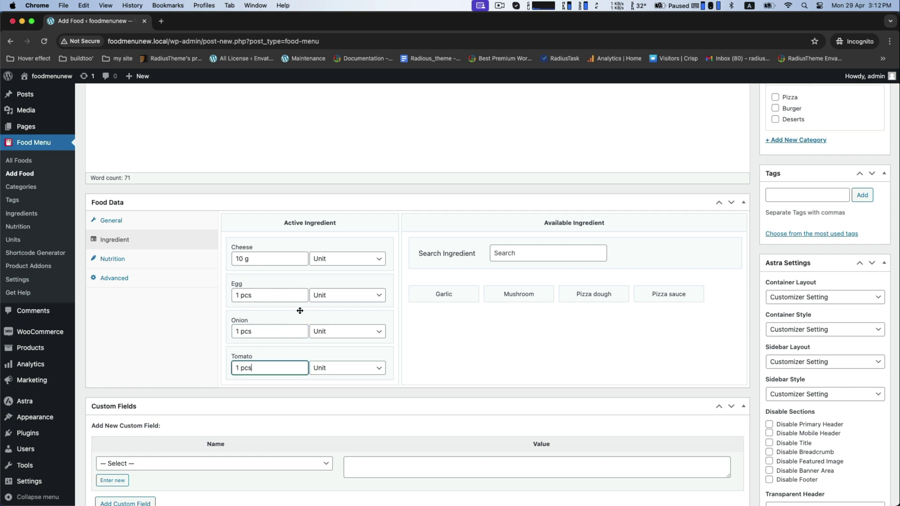
Add Calories 250, Total Fat 150g and Trans Fat 100g to the Burger's active nutrition.
scroll(269, 305, down, 3)
click(124, 178)
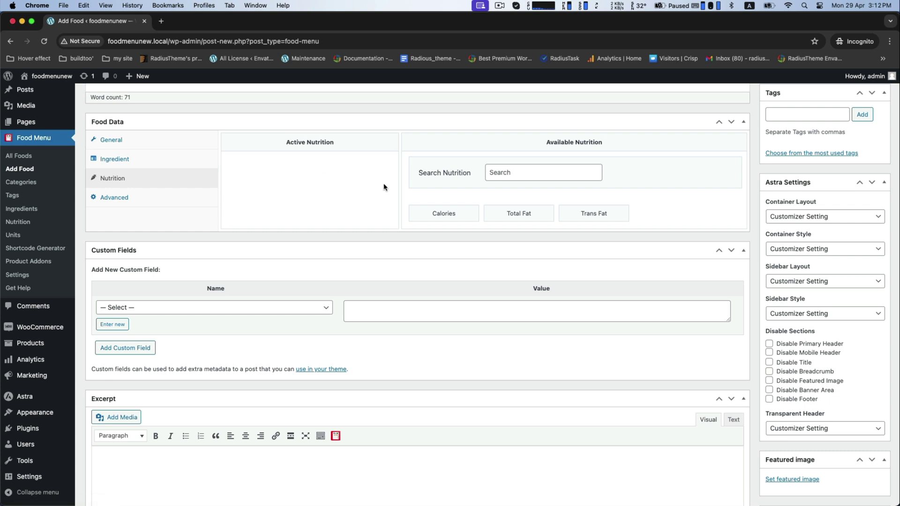
drag(442, 209, 297, 155)
drag(439, 214, 287, 225)
click(274, 183)
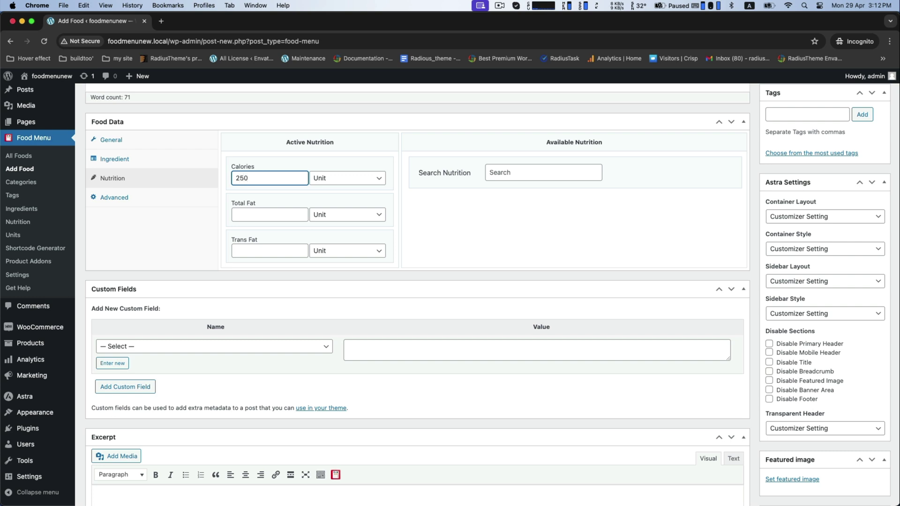
click(257, 216)
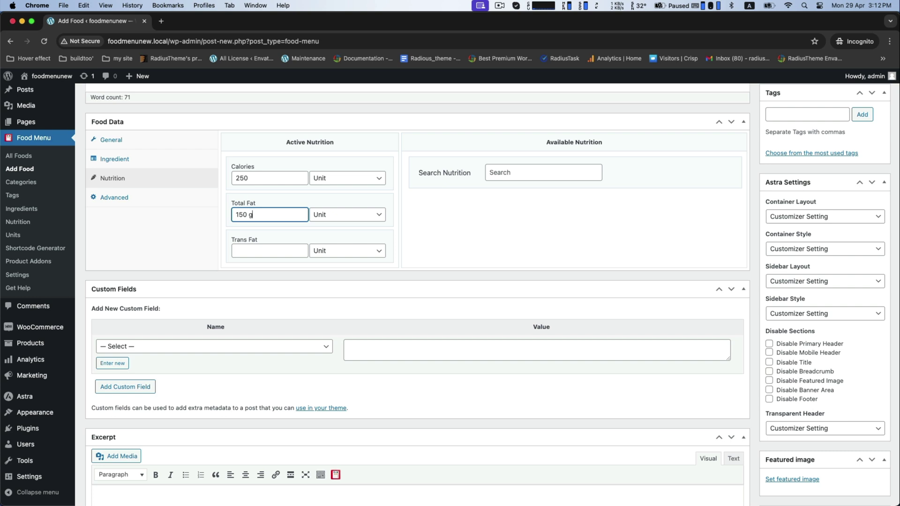
click(253, 250)
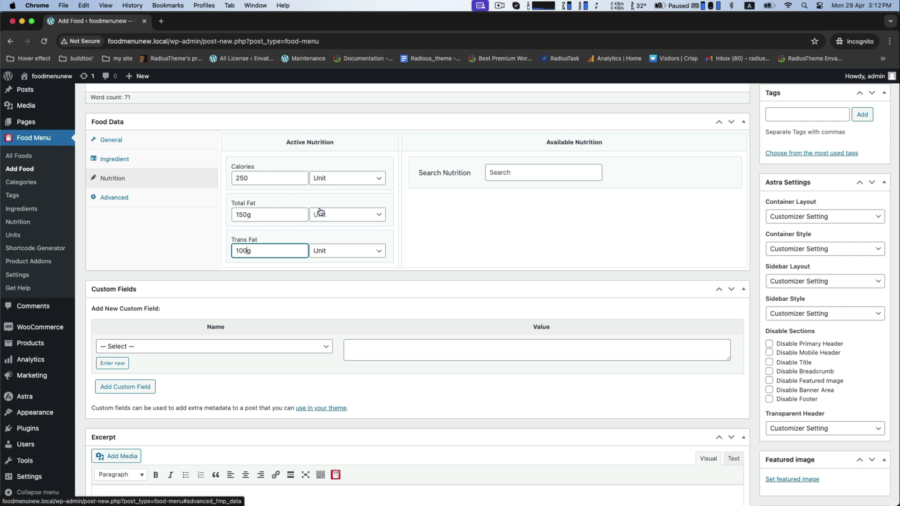
Enter the excerpt 'This is a sample food item.' and tick the Burger category.
scroll(318, 209, down, 5)
click(114, 365)
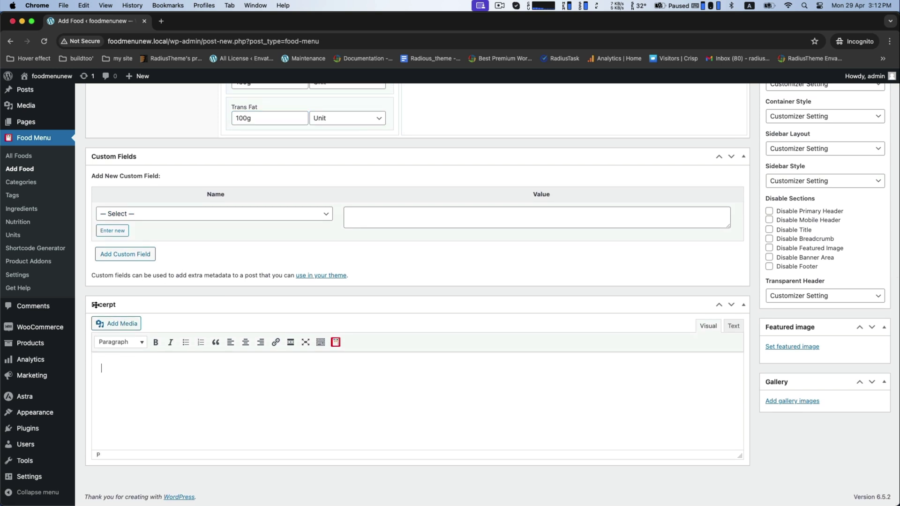
text(This is a sample food item.)
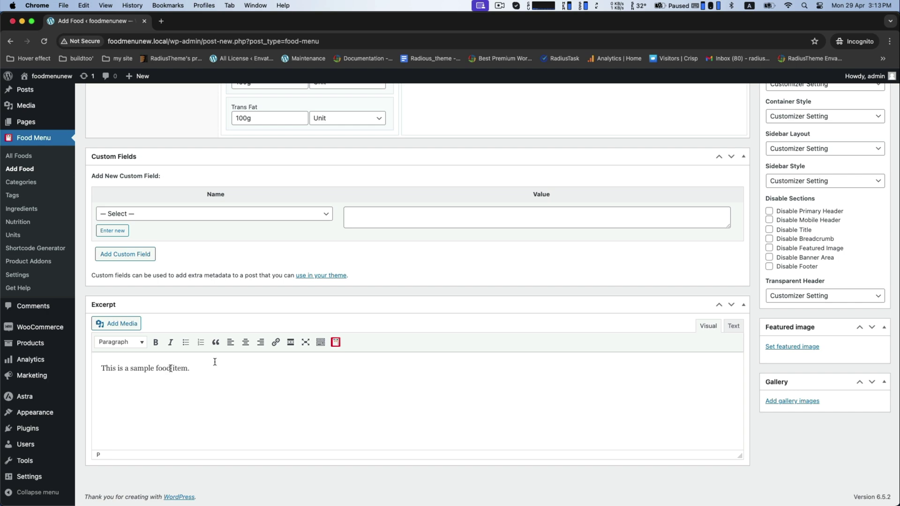
scroll(628, 267, up, 15)
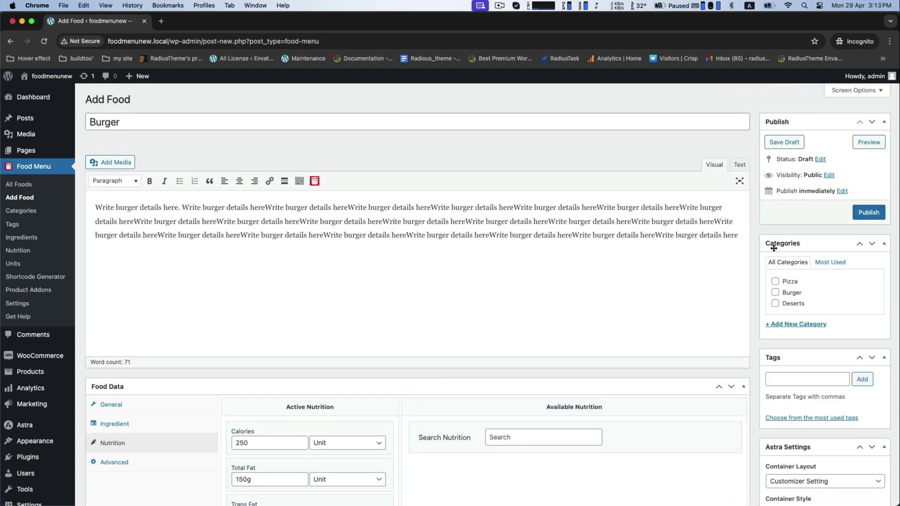
click(774, 292)
scroll(815, 300, down, 5)
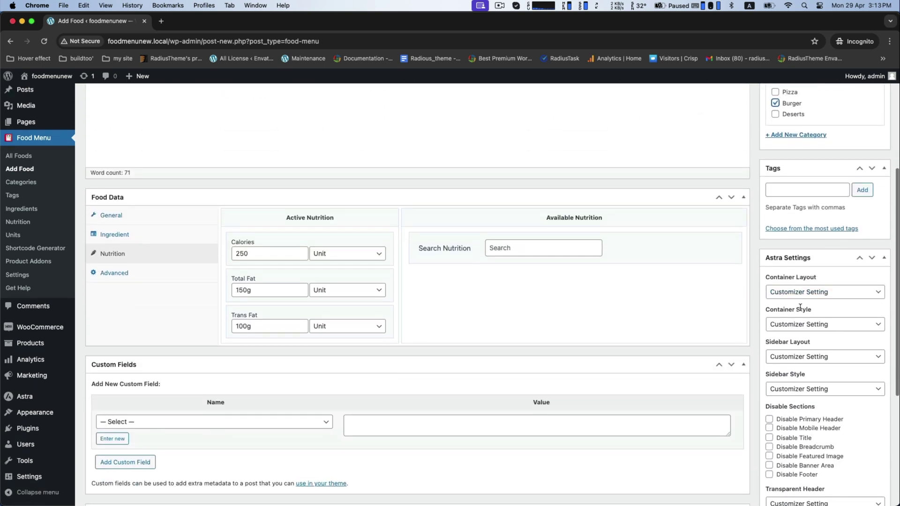
scroll(779, 307, down, 5)
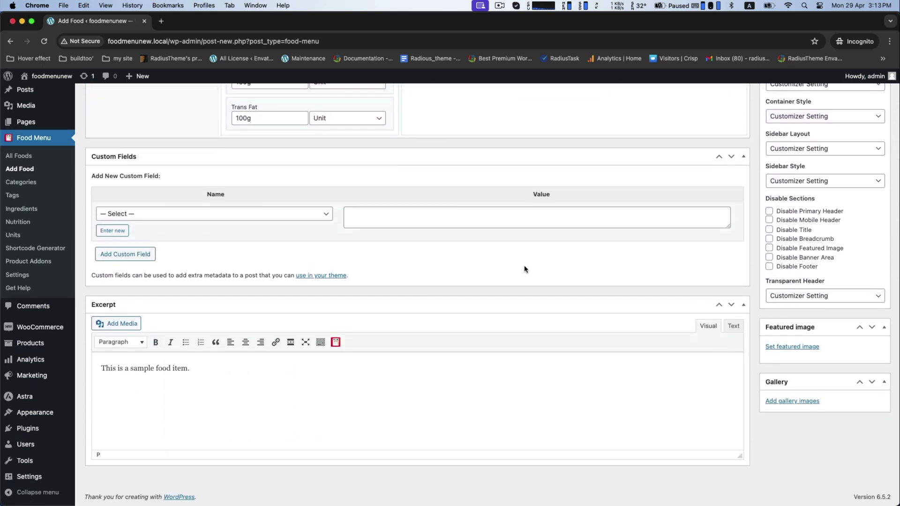
scroll(525, 268, up, 8)
Set the Burger's regular price to 20 and sale price to 15.
click(169, 345)
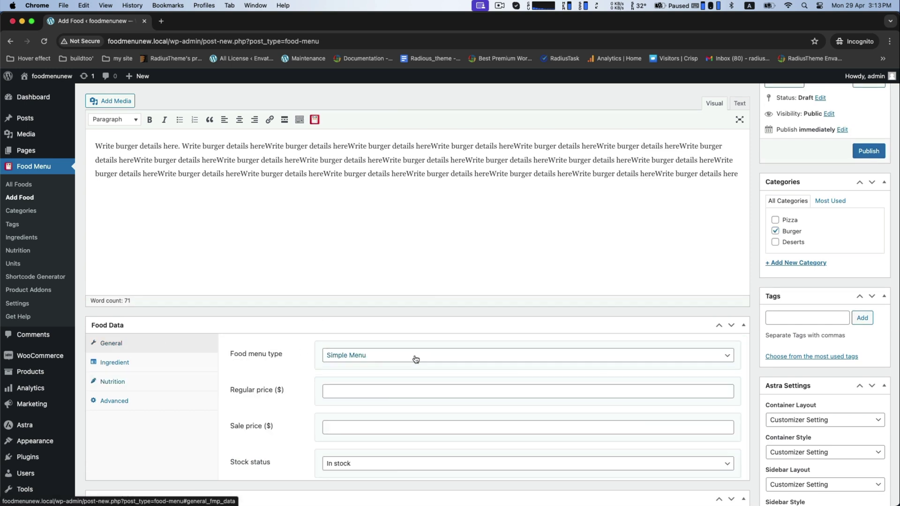
scroll(415, 359, down, 3)
click(369, 275)
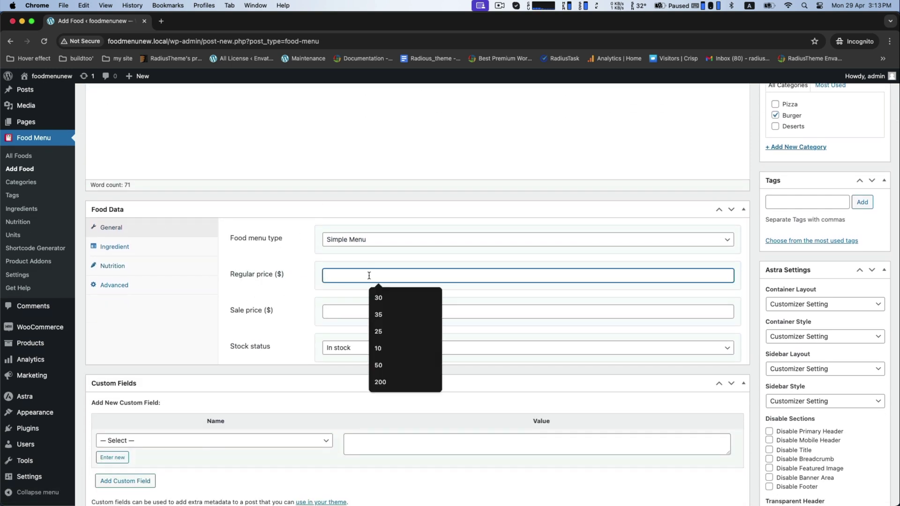
text(20)
drag(225, 311, 302, 309)
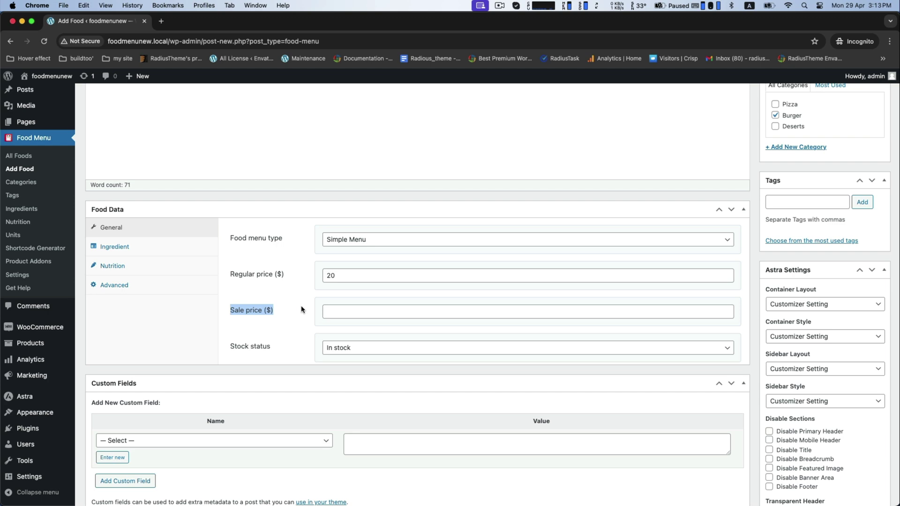
click(347, 308)
text(15)
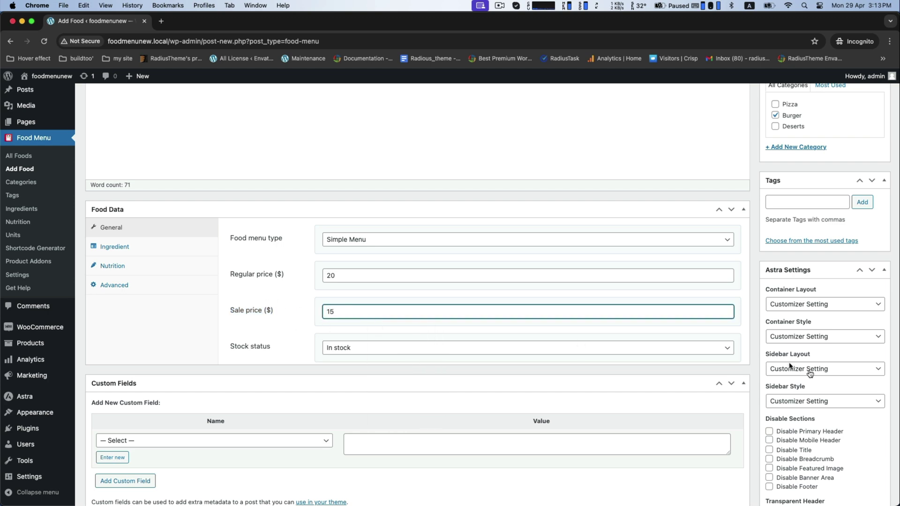
scroll(806, 380, down, 5)
Set burger-4.png as the featured image and publish the Burger food.
click(797, 343)
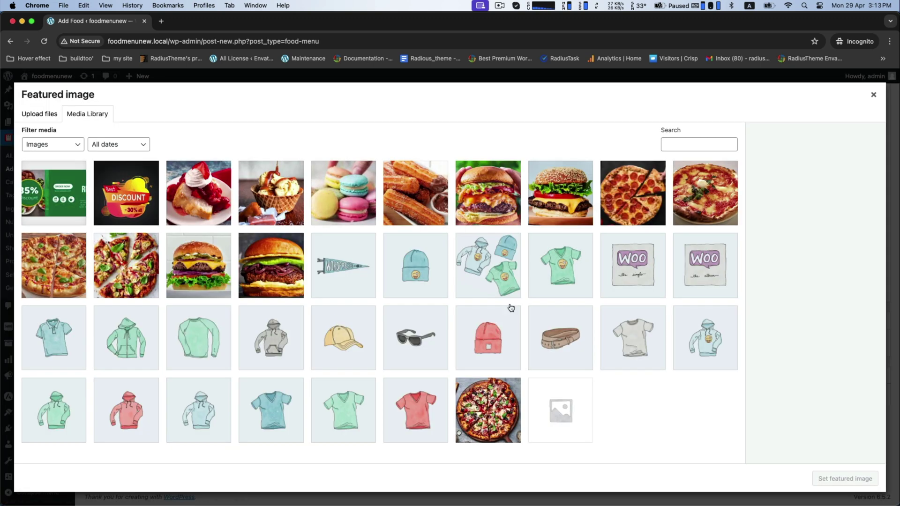
click(494, 199)
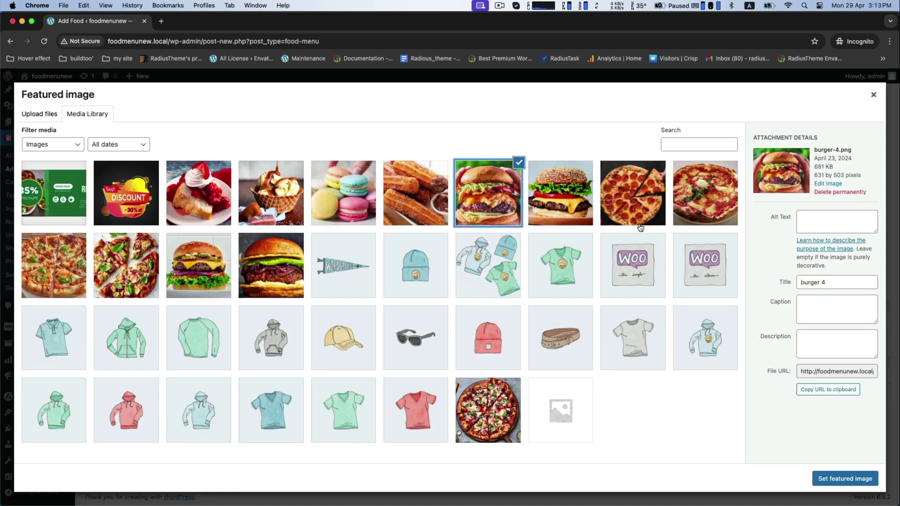
click(849, 478)
scroll(599, 364, up, 6)
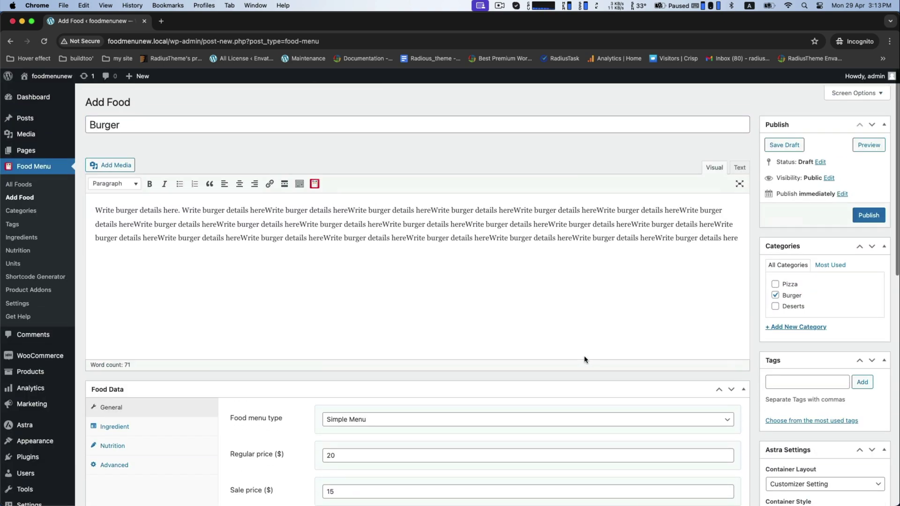
click(871, 216)
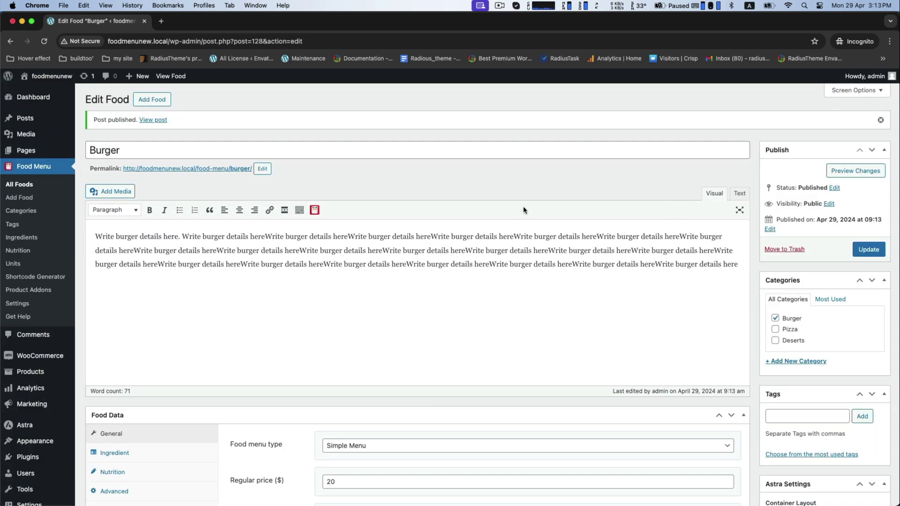
Review the live Burger page's description, ingredients and nutrition tabs, then return to the edit screen.
click(199, 168)
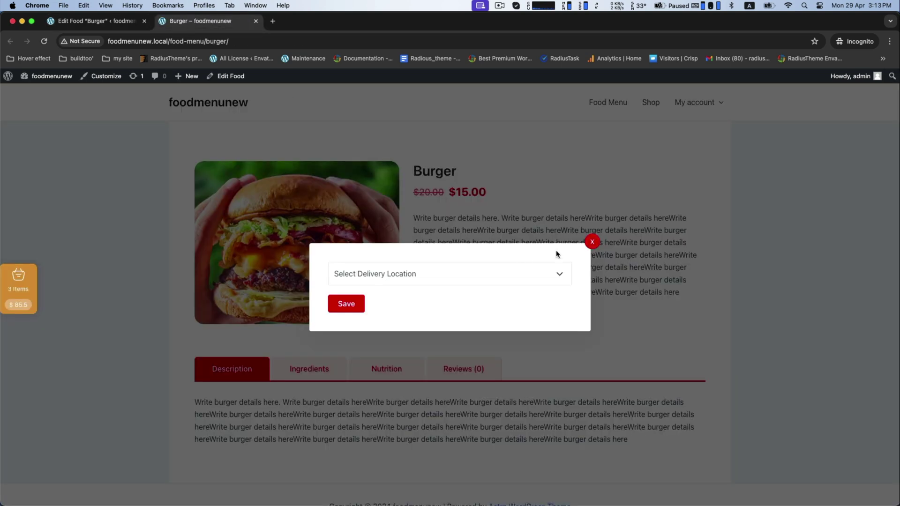
click(592, 242)
scroll(472, 280, down, 1)
drag(442, 193, 522, 251)
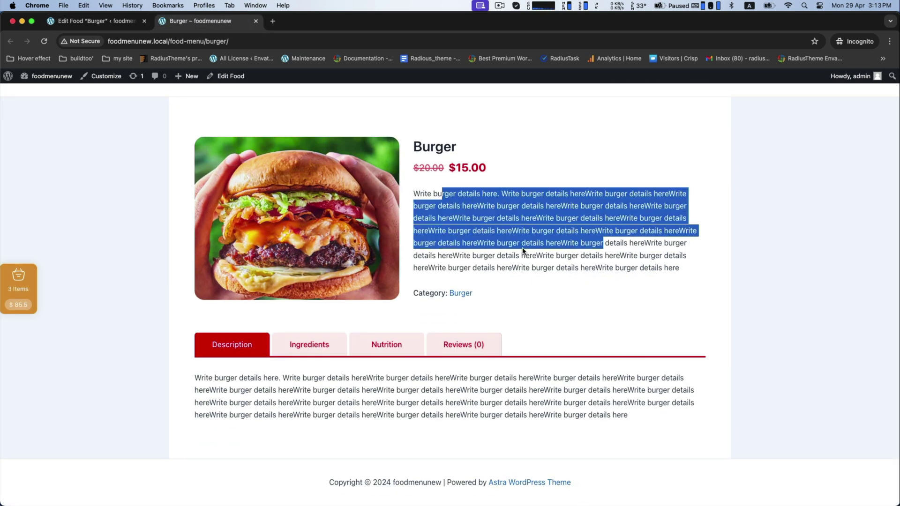
click(504, 250)
click(297, 345)
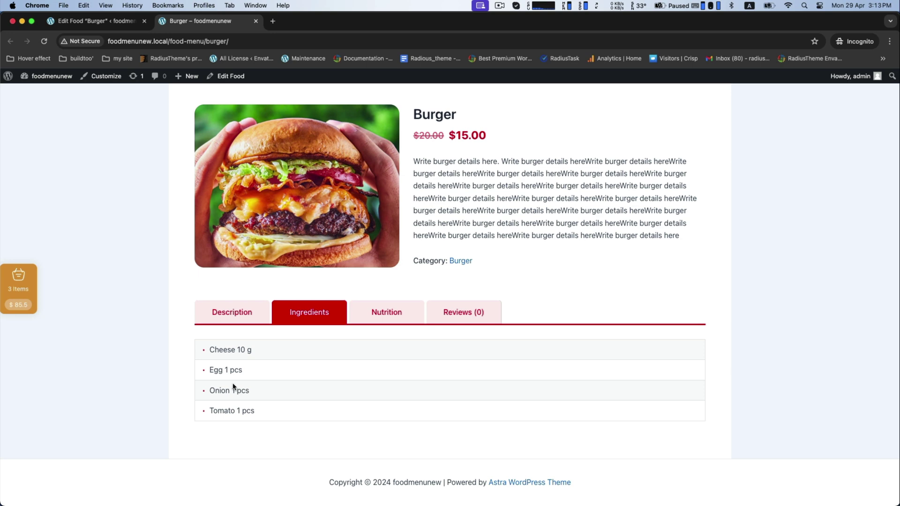
click(387, 312)
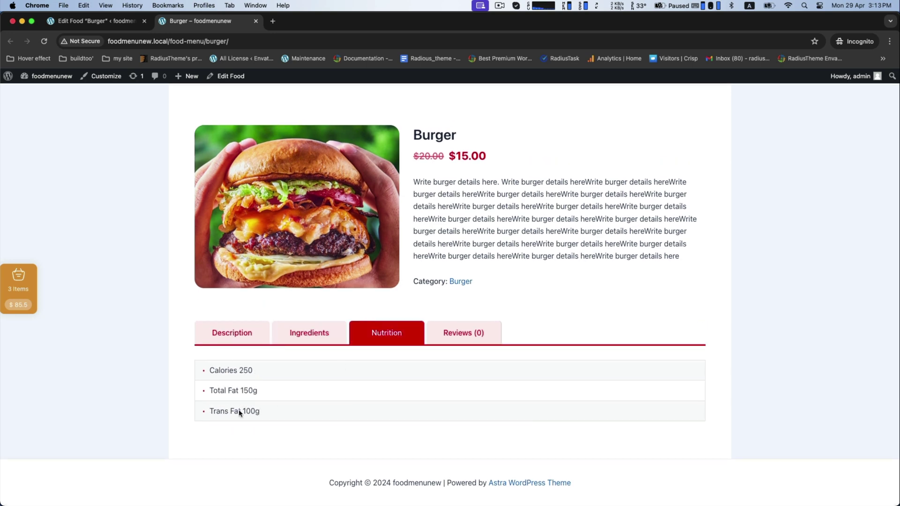
click(216, 344)
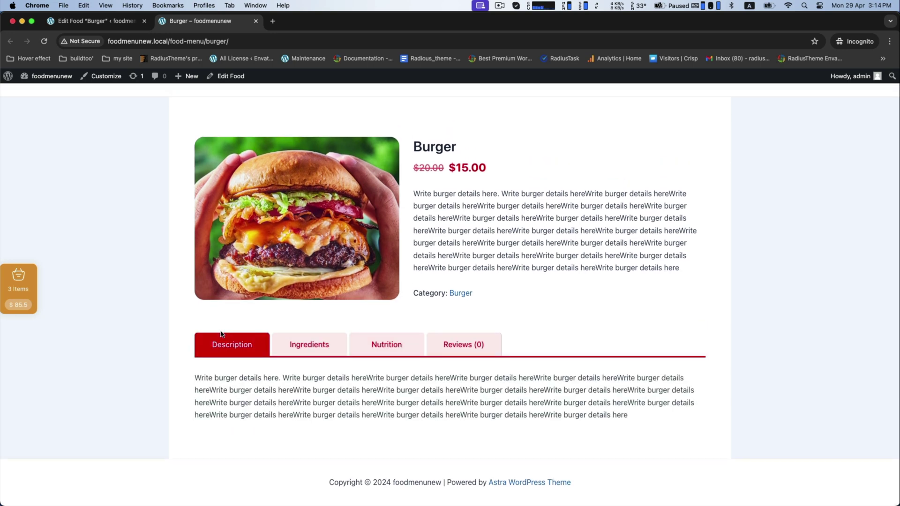
scroll(496, 344, up, 1)
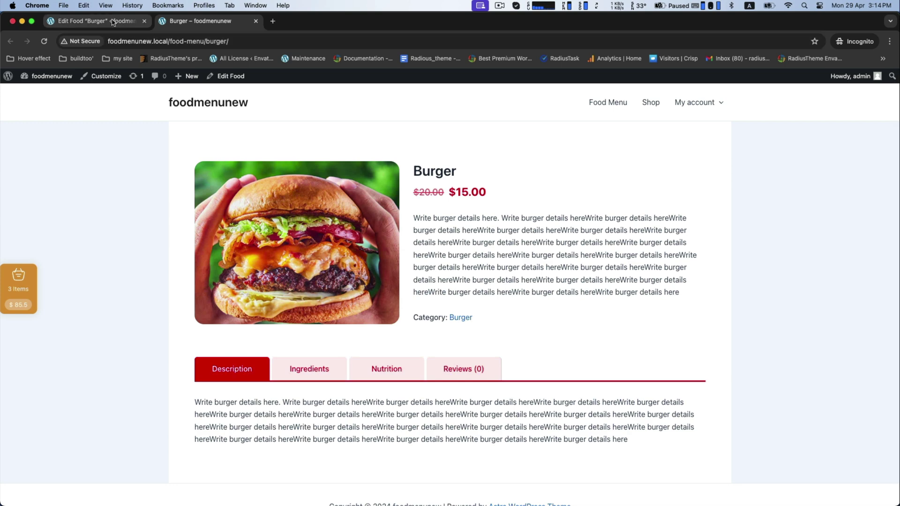
click(113, 21)
Start a new food item and paste filler text into its details.
click(23, 189)
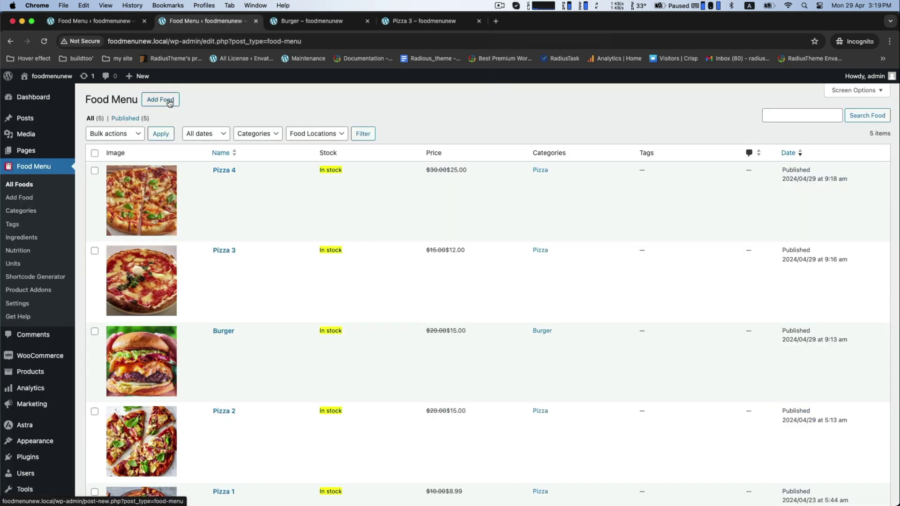
click(168, 99)
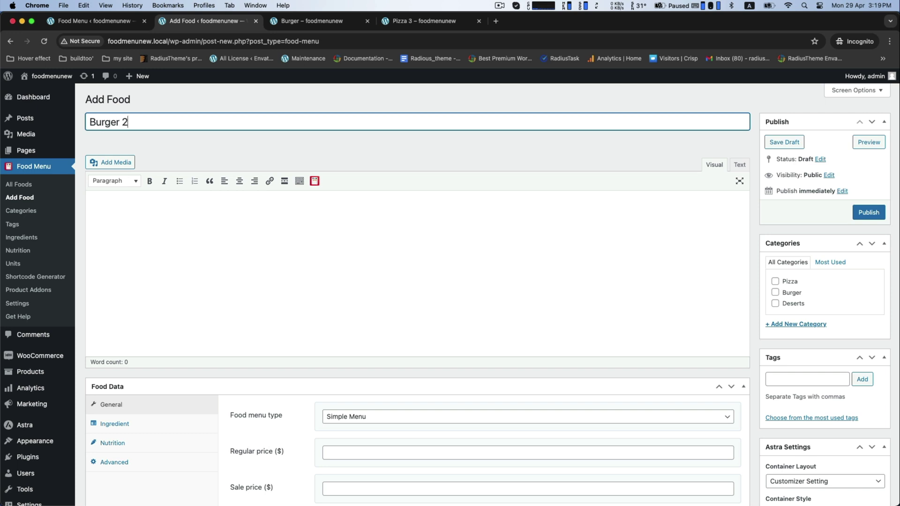
click(165, 212)
key(super+v)
scroll(410, 212, down, 5)
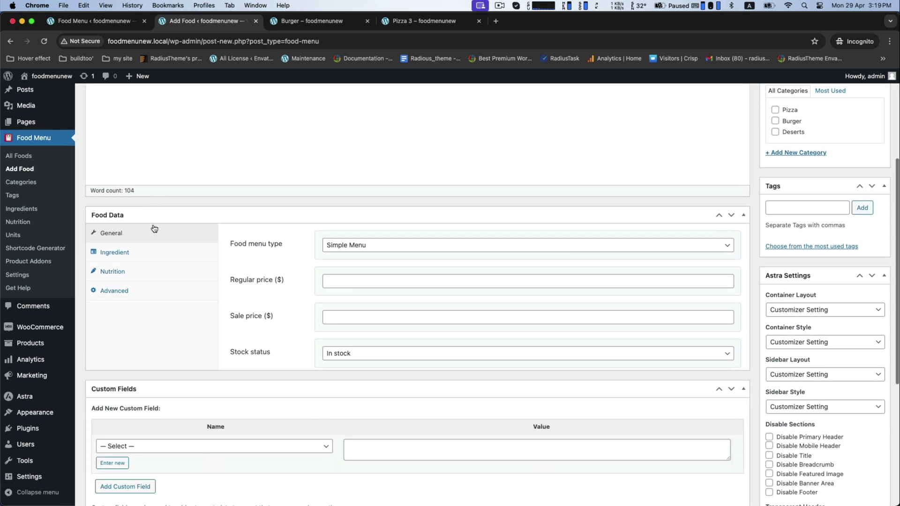
Set the regular price to 25 and the sale price to 20.
click(410, 214)
text(25)
click(398, 250)
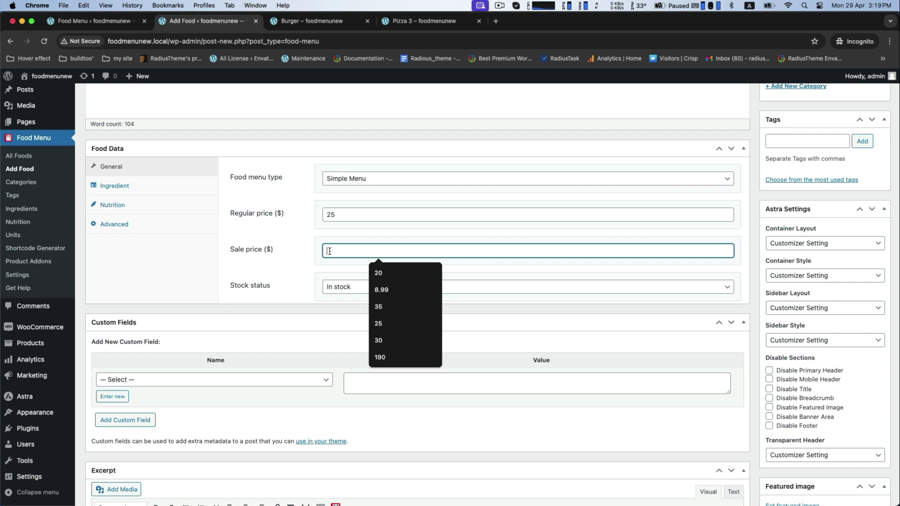
text(25)
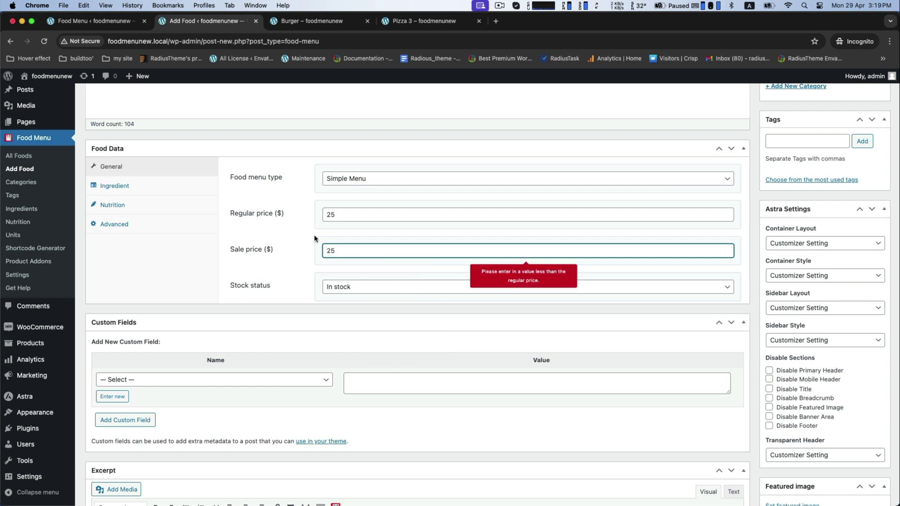
key(BackSpace)
text(0)
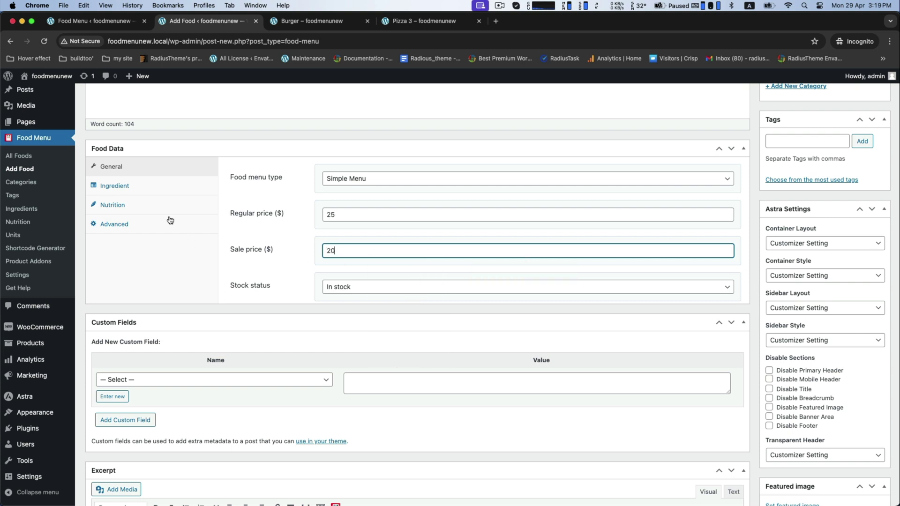
Add Egg, Mushroom and Tomato as active ingredients, with Mushroom quantity 2.
click(162, 192)
drag(487, 248, 326, 206)
drag(620, 239, 327, 230)
drag(514, 260, 288, 239)
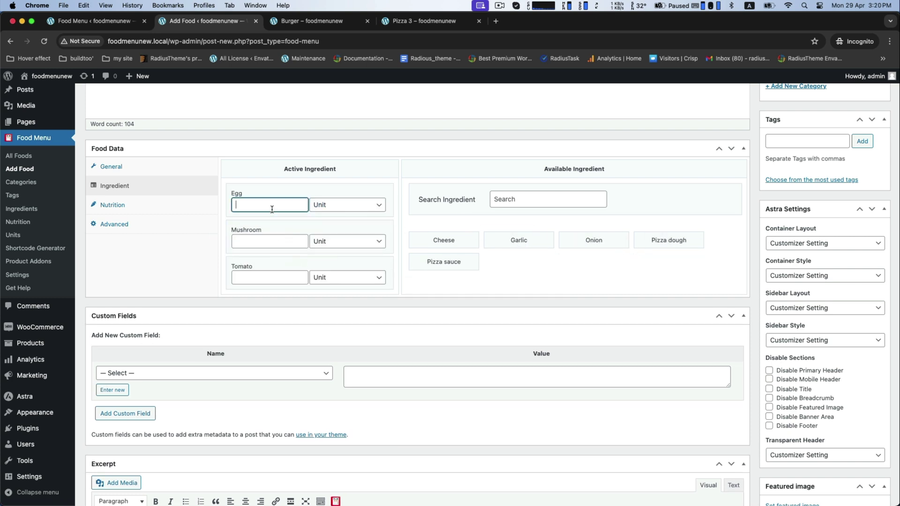
click(262, 242)
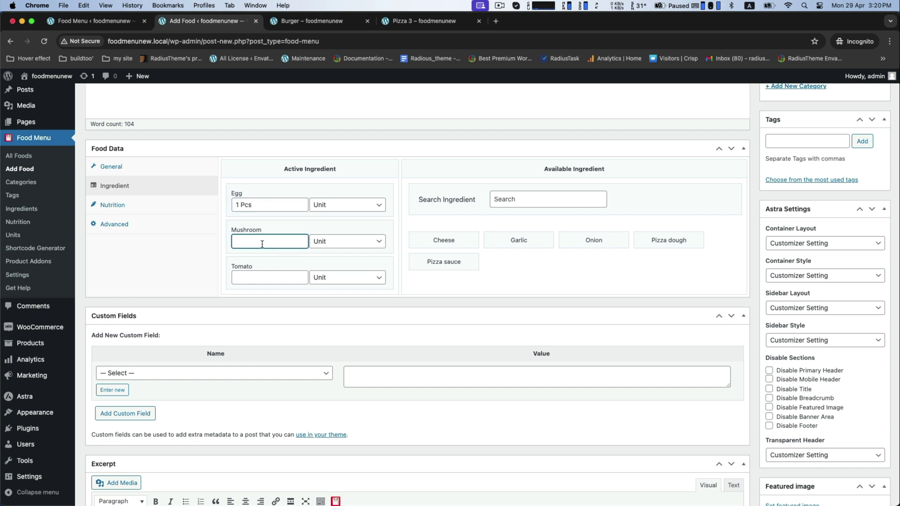
text(2 Pcs)
click(253, 278)
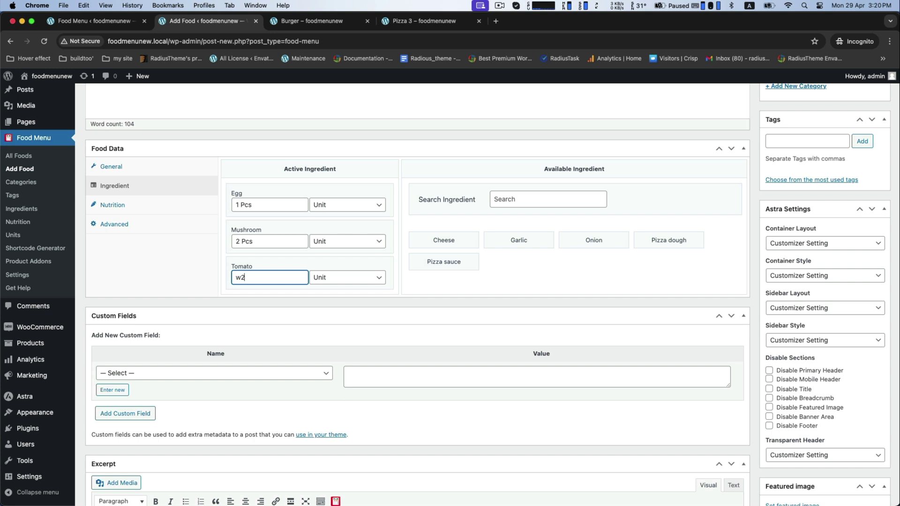
Add nutrition Calories 260, Total Fat 180g and Trans Fat 140g.
click(135, 206)
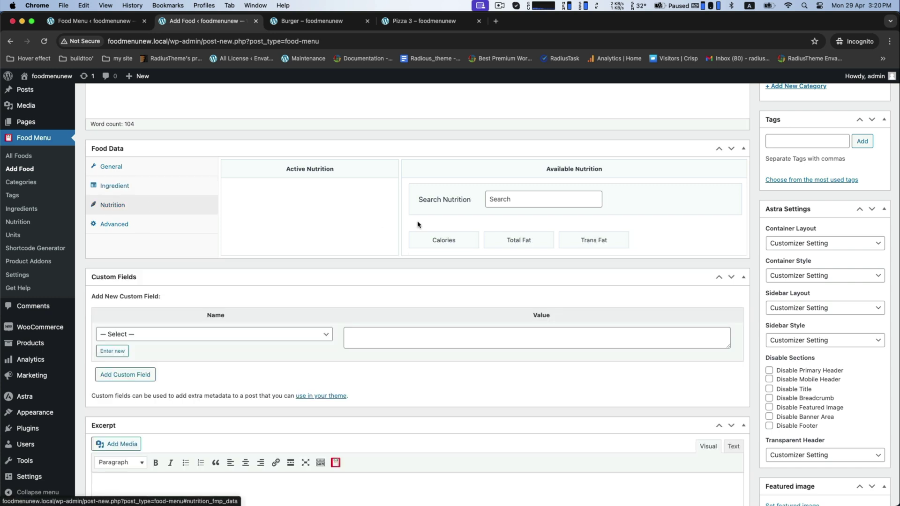
drag(424, 239, 288, 224)
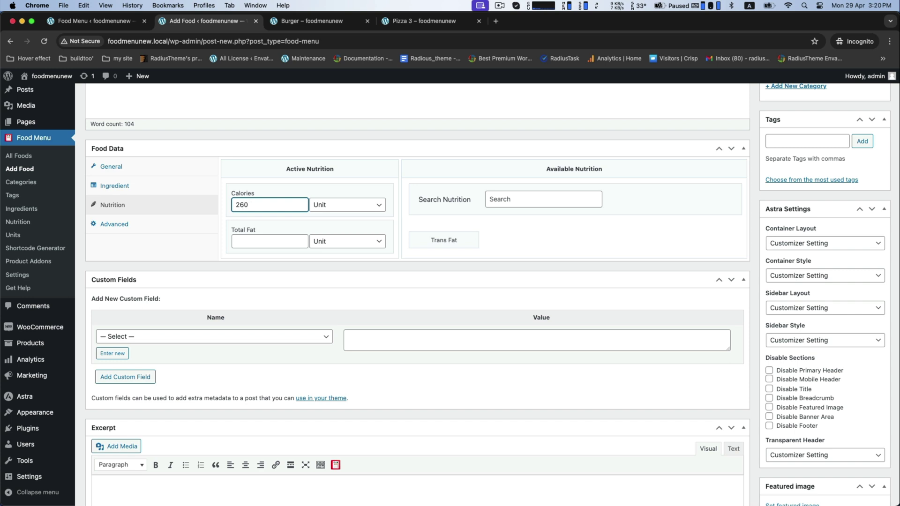
click(246, 237)
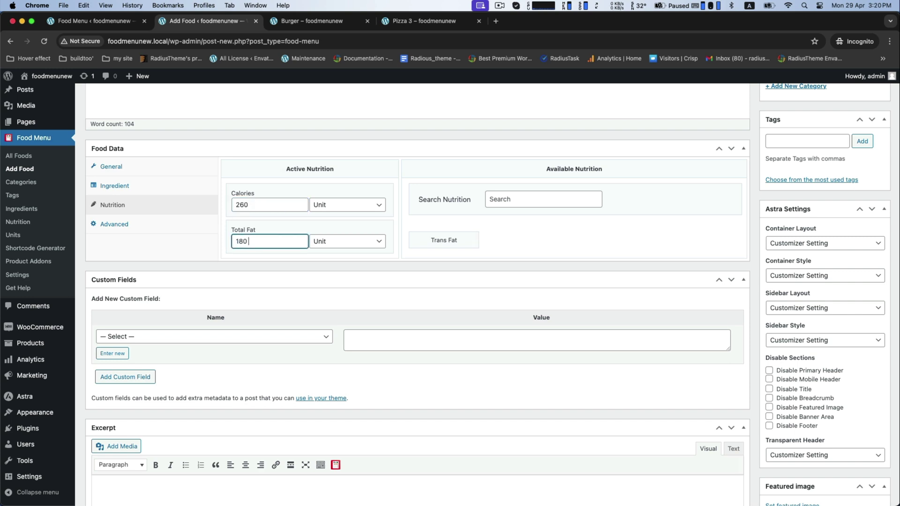
drag(453, 240, 322, 259)
click(263, 276)
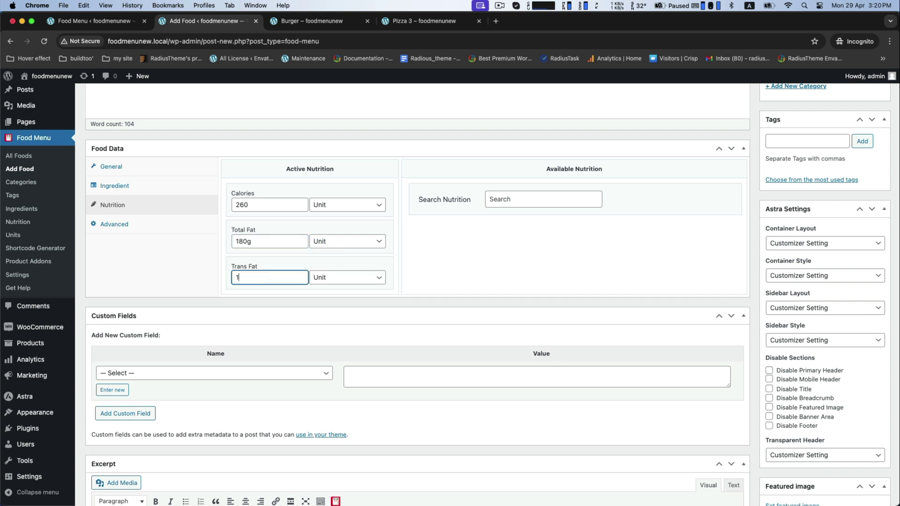
Set a burger photo as the featured image.
scroll(466, 209, down, 5)
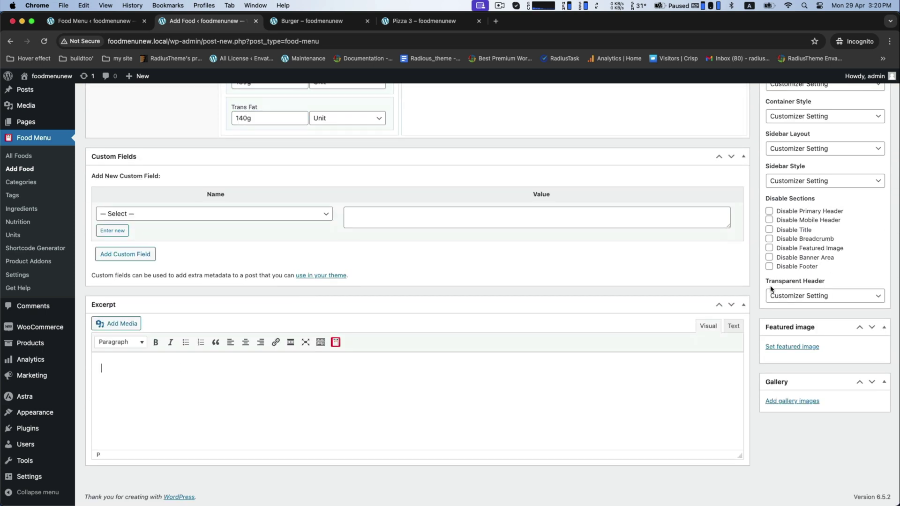
scroll(771, 288, up, 8)
scroll(775, 144, up, 1)
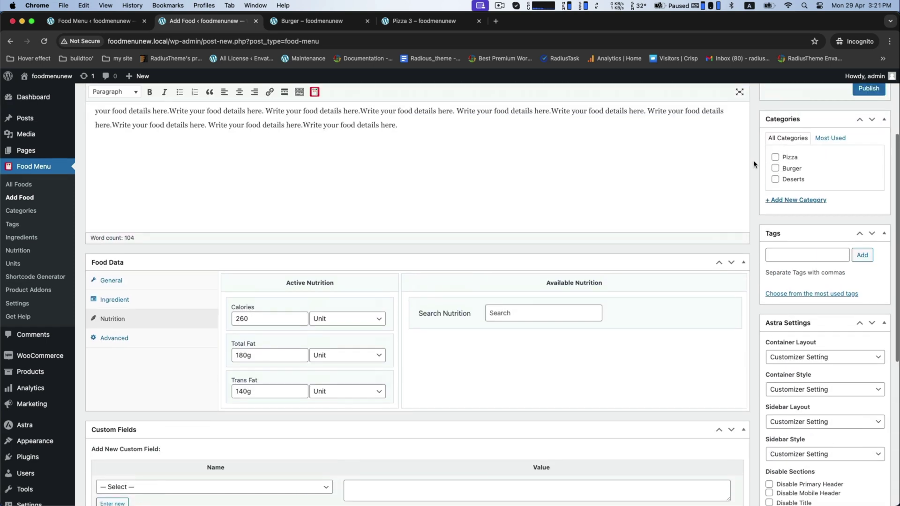
scroll(833, 237, up, 2)
scroll(835, 239, down, 10)
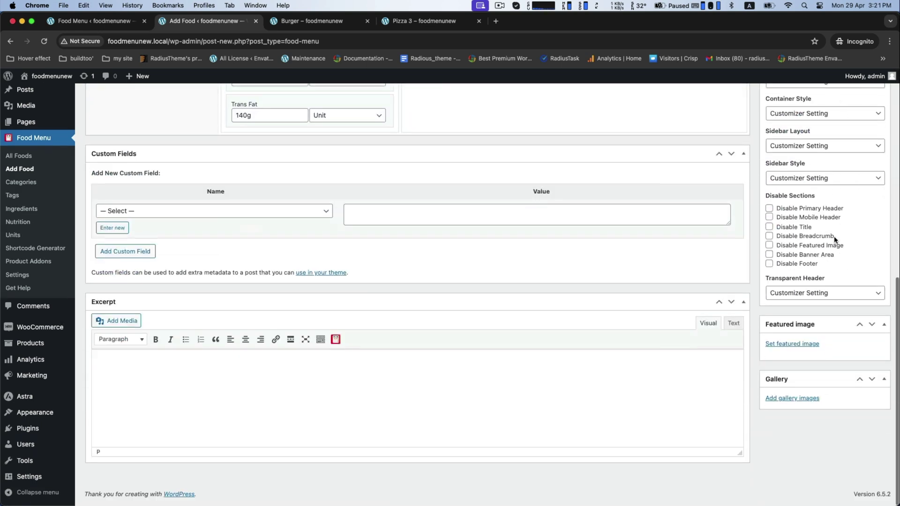
click(777, 349)
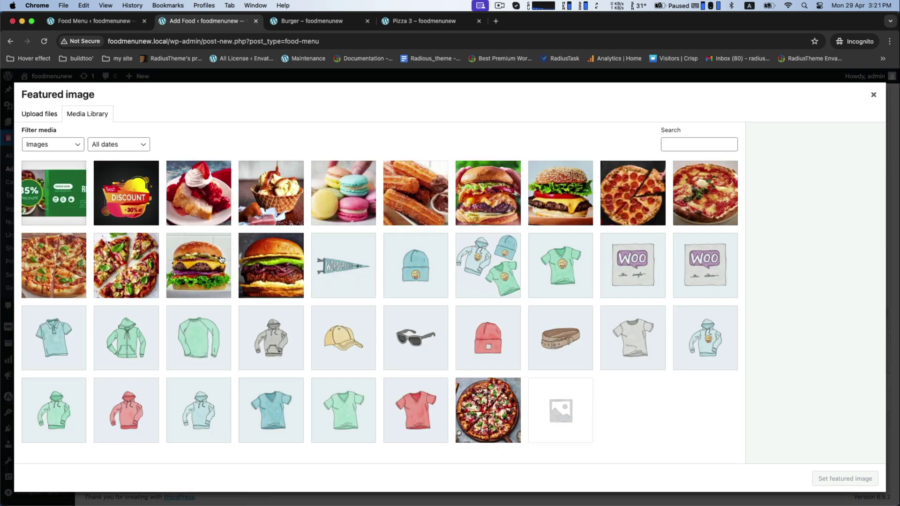
click(555, 203)
click(833, 483)
Publish Burger 2 and return to the list of foods.
scroll(773, 363, up, 5)
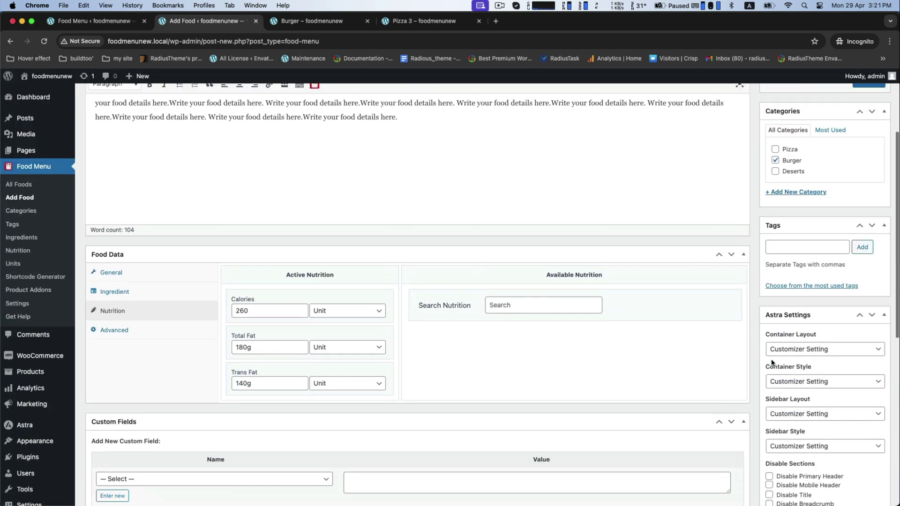
scroll(772, 363, up, 5)
click(867, 209)
click(23, 186)
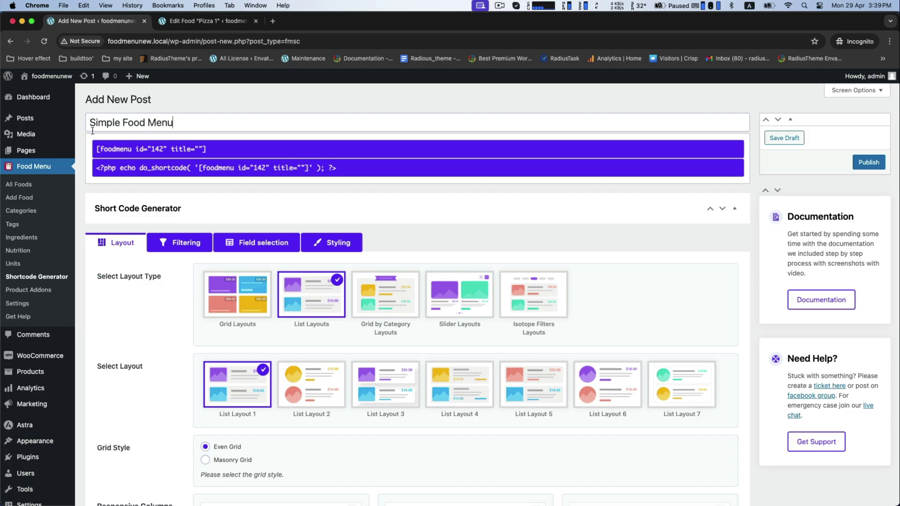
Publish the Simple Food Menu shortcode and review its settings.
click(868, 162)
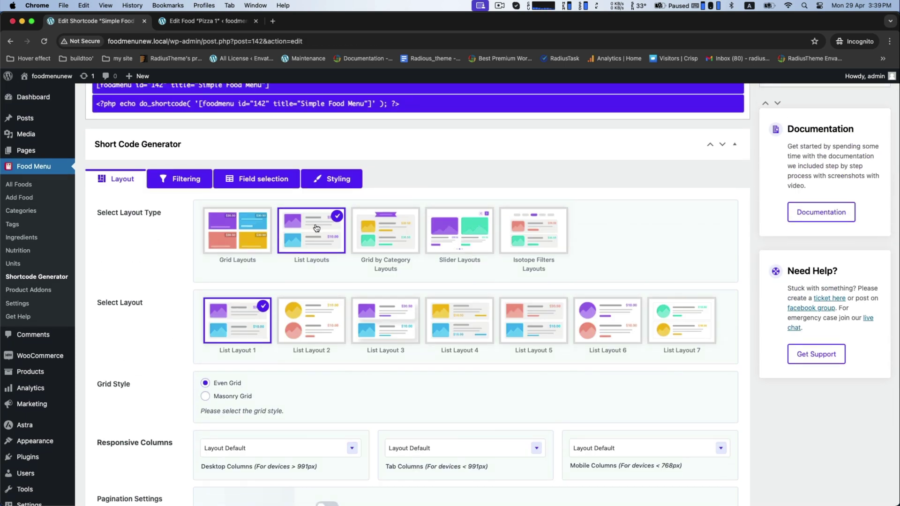
scroll(376, 237, down, 15)
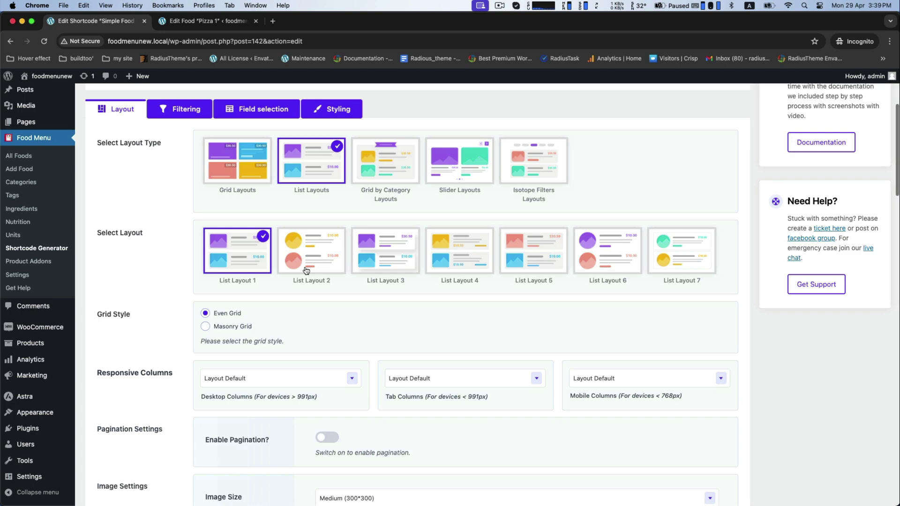
scroll(285, 276, down, 7)
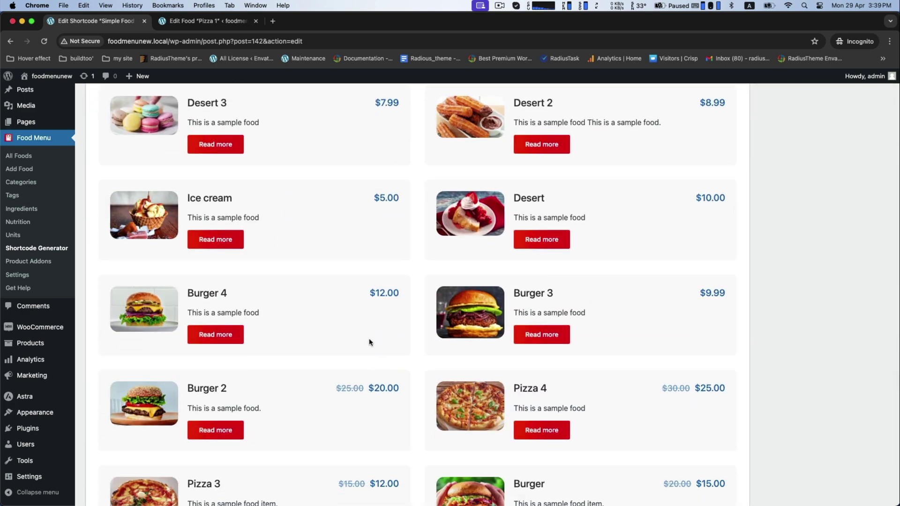
scroll(370, 342, up, 20)
scroll(324, 272, down, 3)
Try List Layout 2 and then List Layout 3, checking each preview.
click(324, 272)
scroll(328, 281, down, 20)
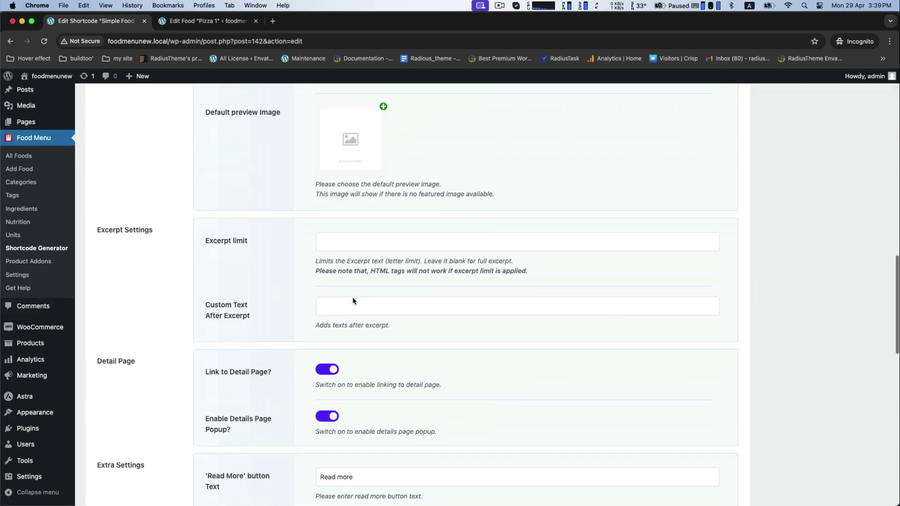
scroll(301, 321, up, 20)
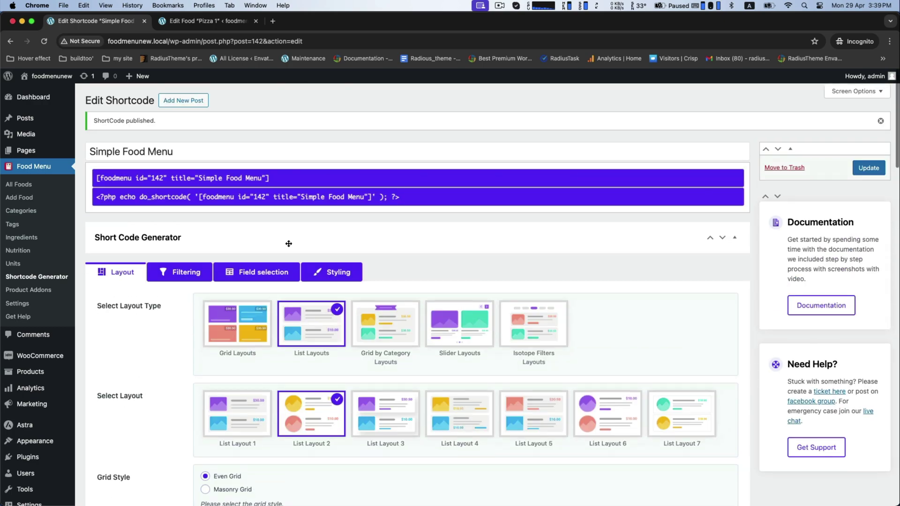
scroll(388, 284, down, 3)
click(387, 284)
scroll(386, 281, down, 20)
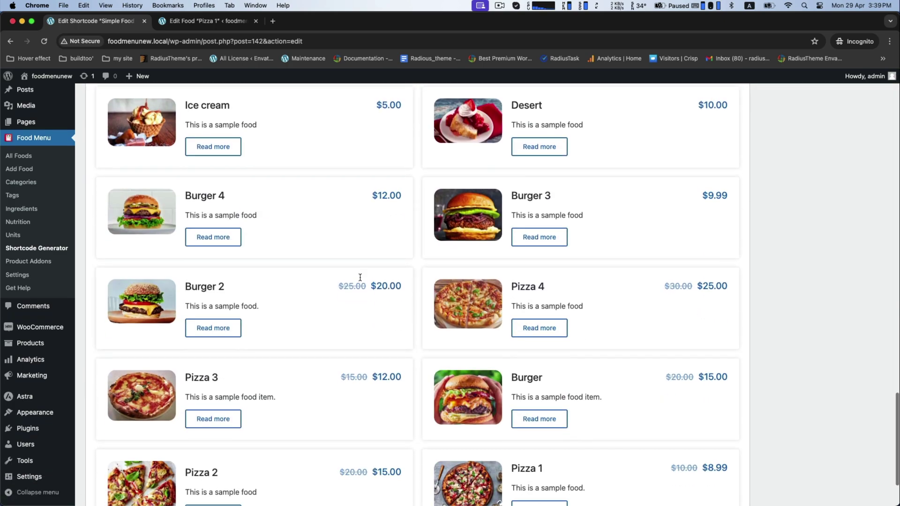
scroll(300, 272, up, 3)
scroll(309, 268, up, 4)
scroll(310, 269, down, 4)
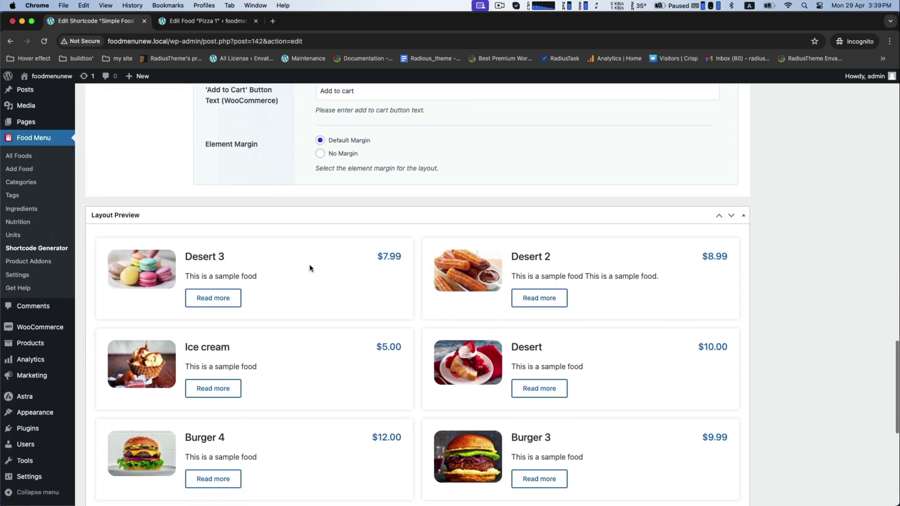
scroll(309, 268, up, 10)
scroll(309, 268, up, 10)
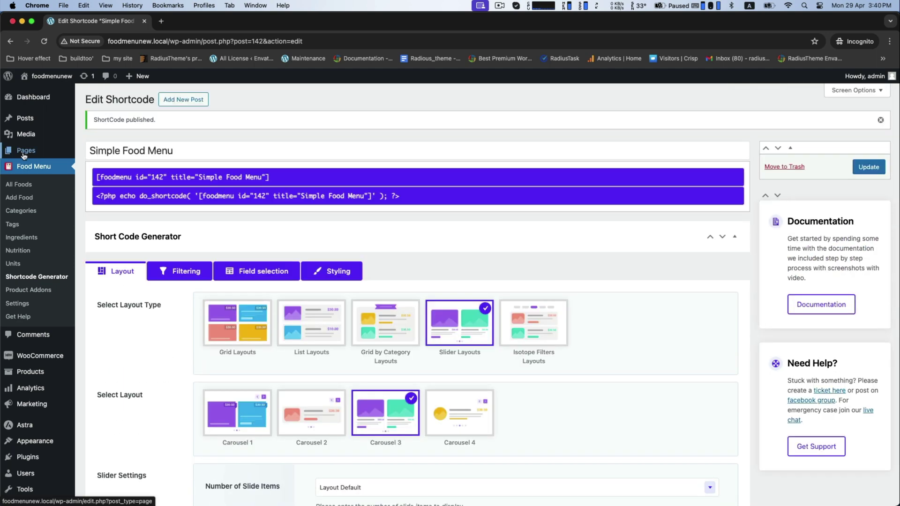
Copy the Simple Food Menu shortcode text.
click(96, 175)
key(super+c)
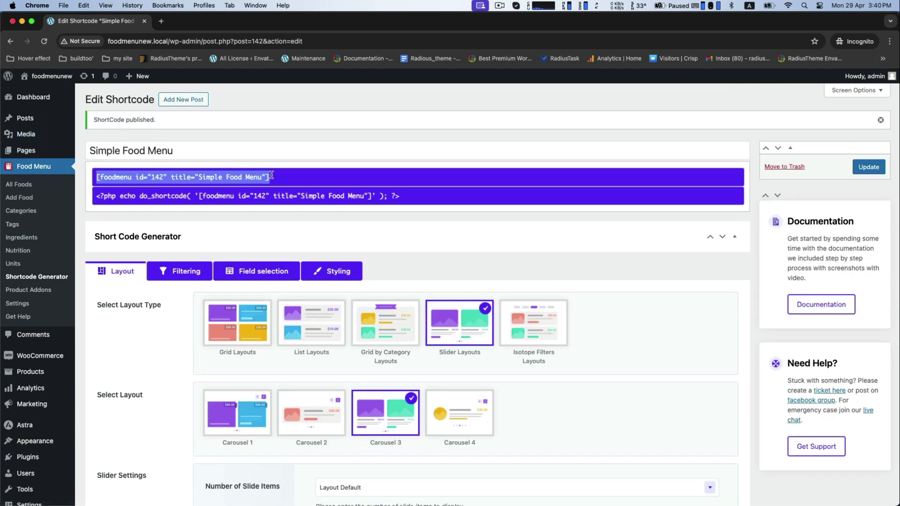
right_click(223, 173)
click(240, 190)
Create a page titled 'Simple Food Menu' with a Shortcode block holding the pasted shortcode.
mouse_move(24, 149)
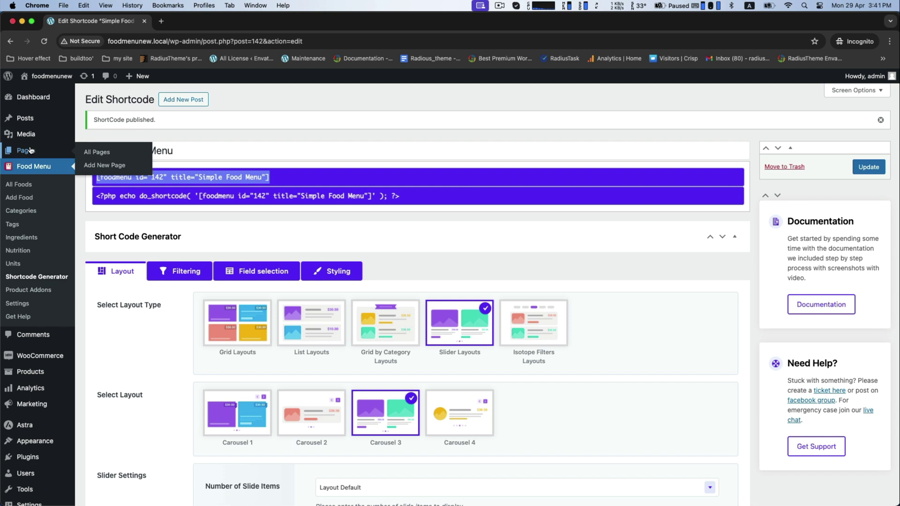
click(101, 166)
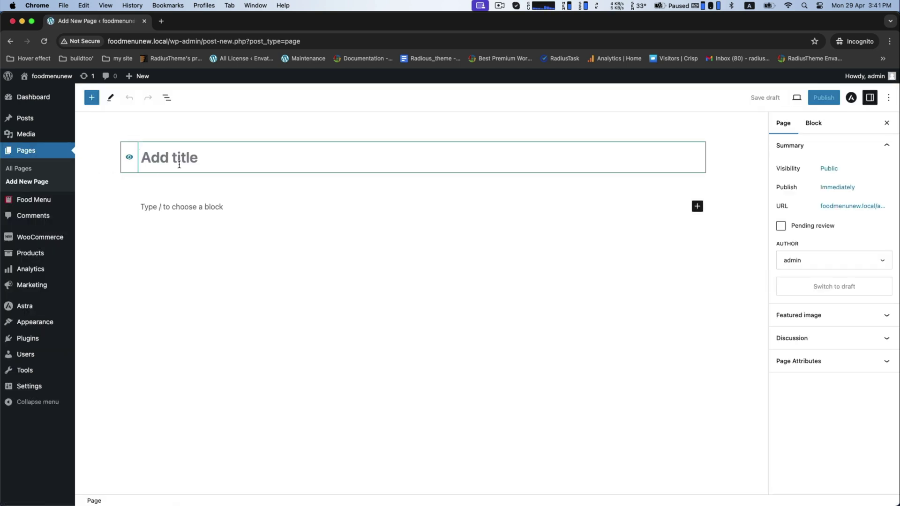
text(Simple Food Menu)
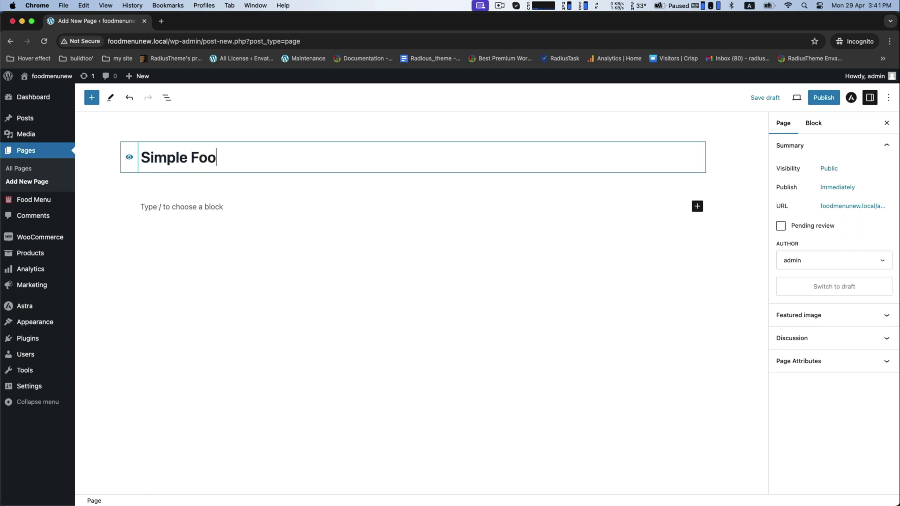
click(693, 206)
text(s)
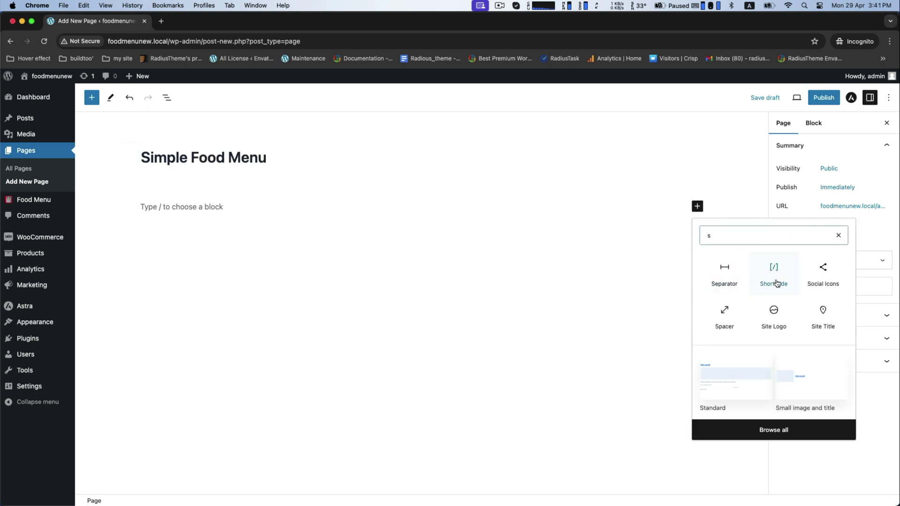
click(773, 277)
right_click(319, 225)
click(354, 293)
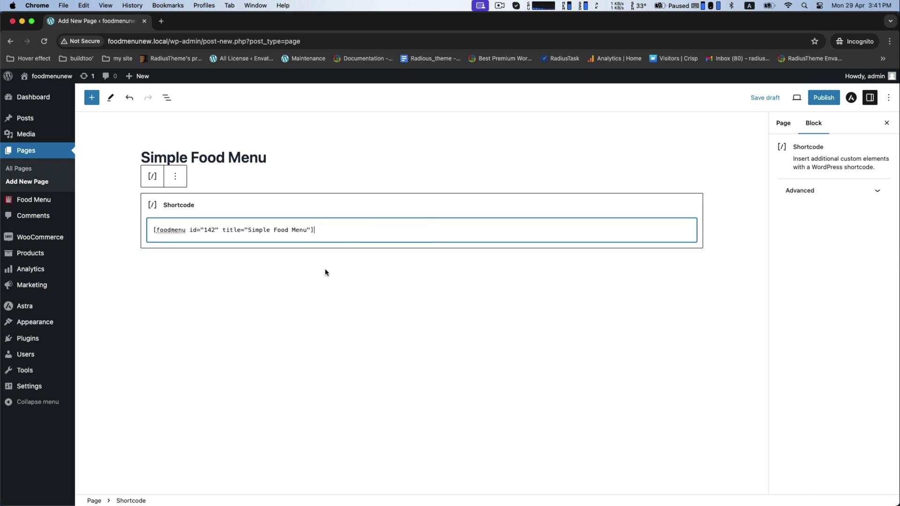
Publish the Simple Food Menu page and view it live.
click(824, 98)
click(804, 97)
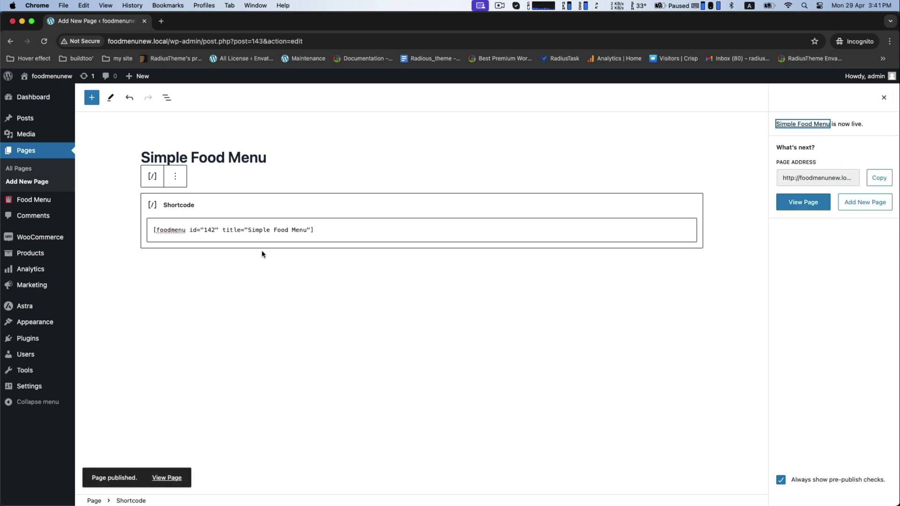
click(160, 478)
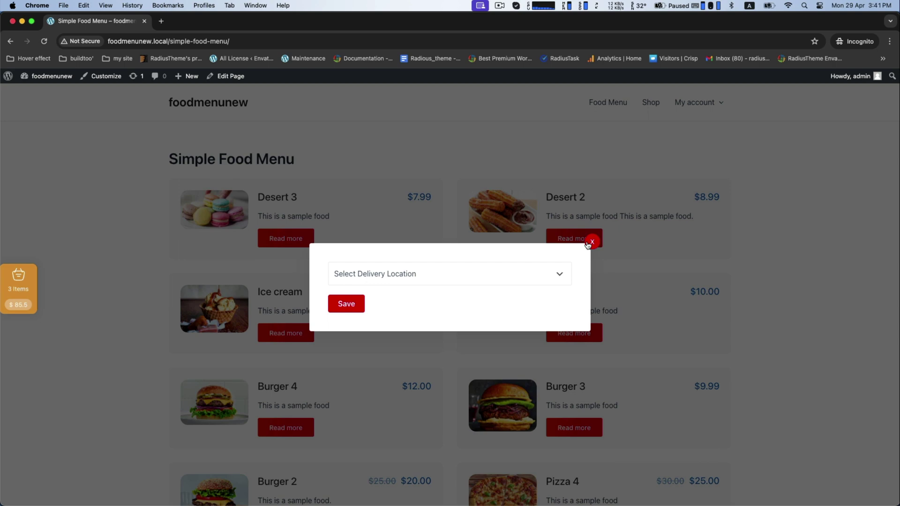
Close the delivery-location popup on the live menu page.
click(592, 241)
scroll(463, 267, down, 6)
scroll(462, 268, up, 6)
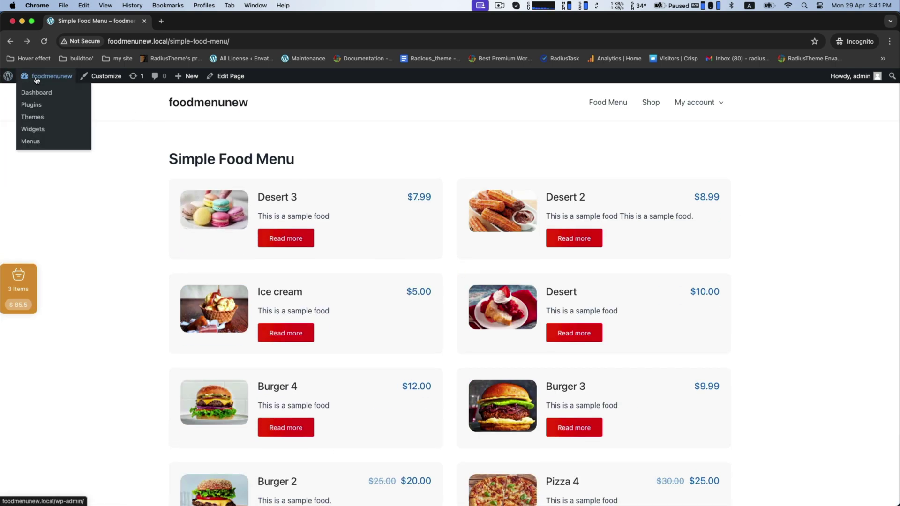
Open the admin dashboard in a new tab and go to the Food Menu shortcode list.
super+click(34, 95)
key(ctrl+Tab)
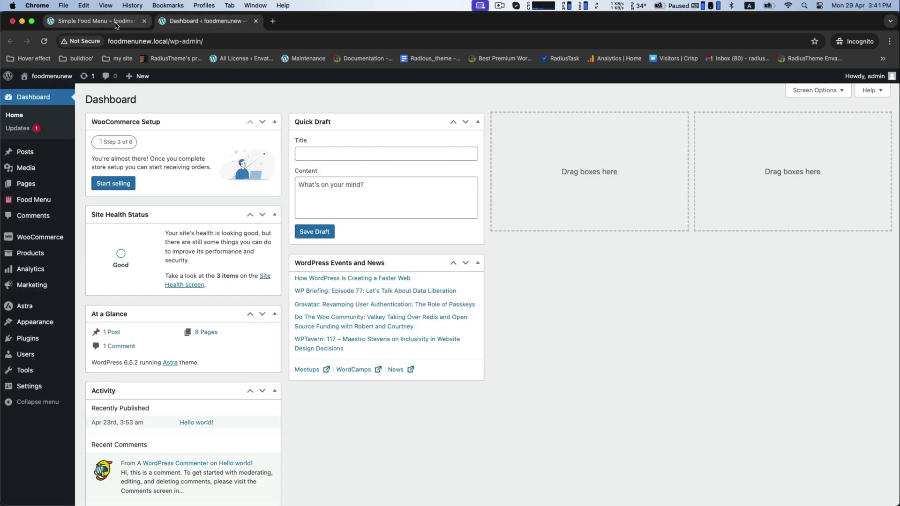
key(ctrl+shift+Tab)
key(ctrl+Tab)
mouse_move(32, 201)
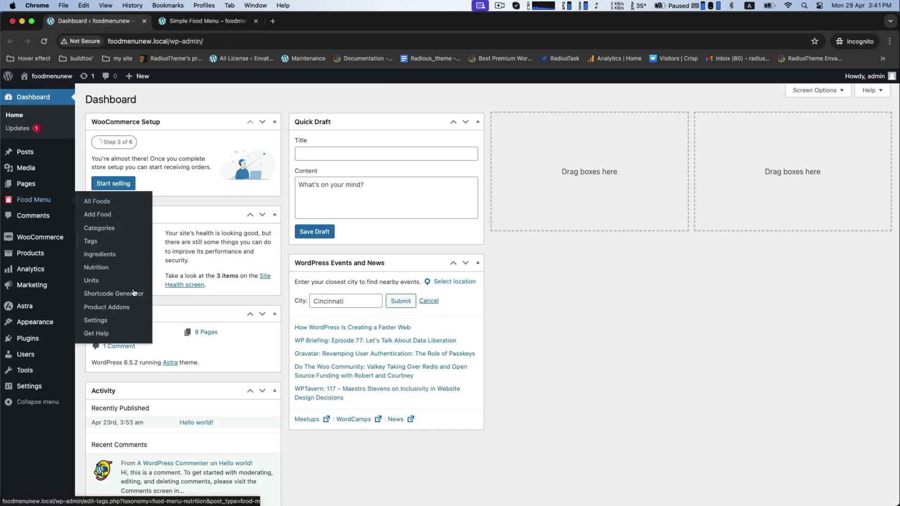
click(114, 294)
Switch the Simple Food Menu shortcode to List Layout 4 and update it.
click(111, 182)
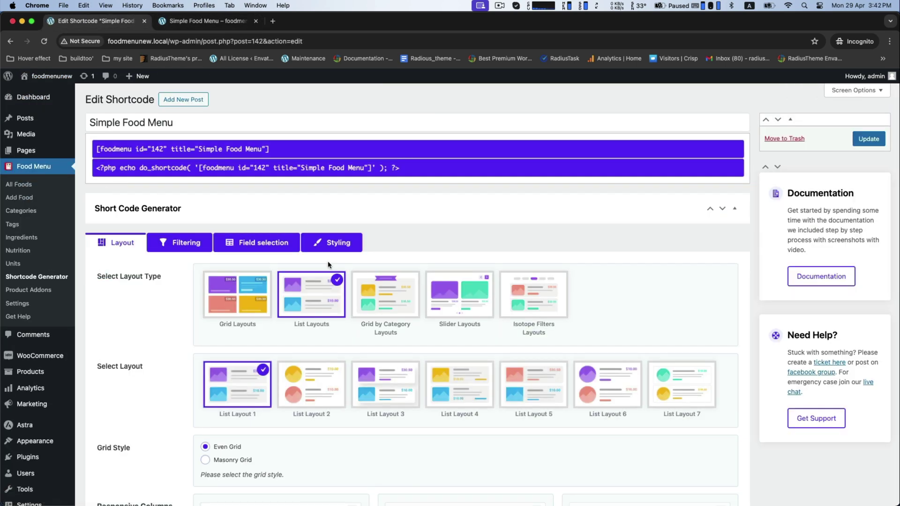
scroll(418, 235, down, 5)
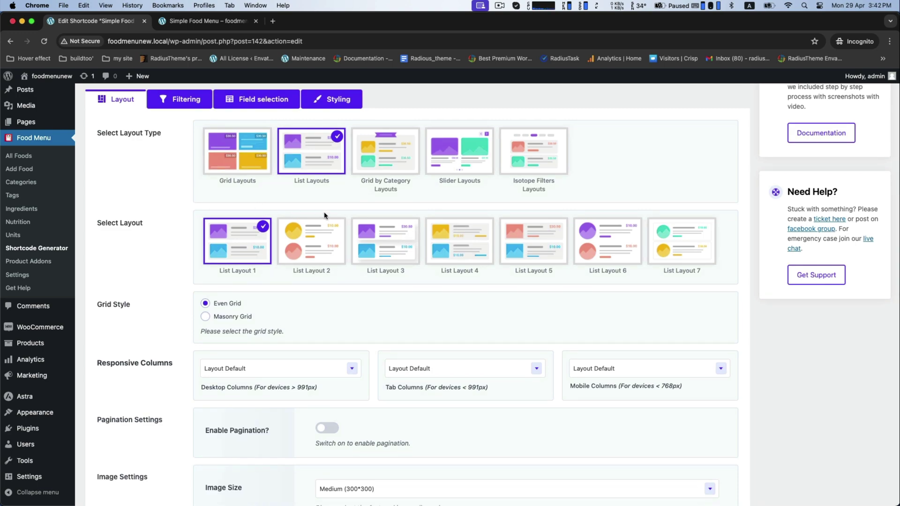
scroll(325, 220, down, 15)
scroll(422, 206, up, 13)
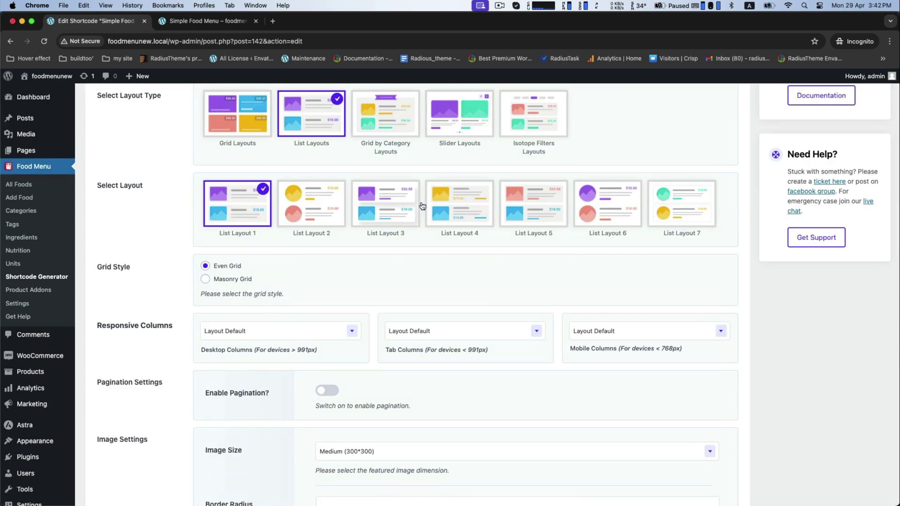
click(461, 204)
scroll(448, 257, down, 20)
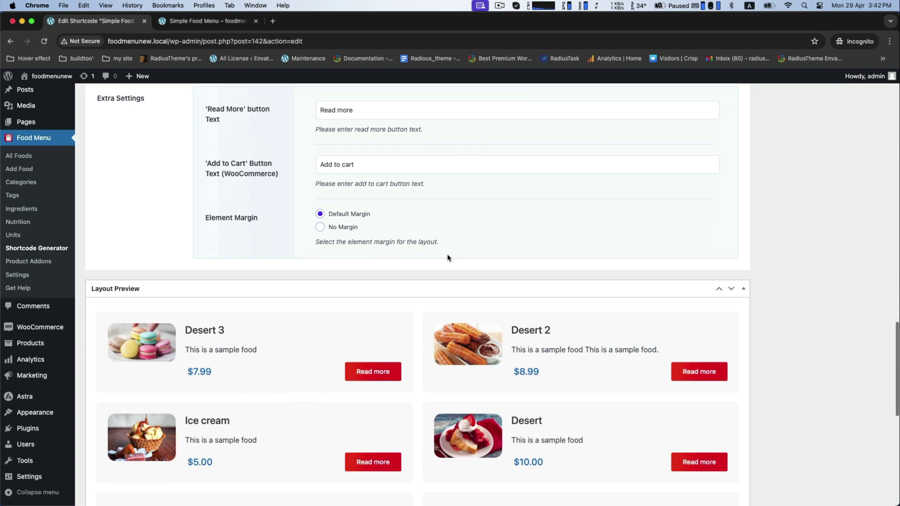
scroll(430, 269, down, 3)
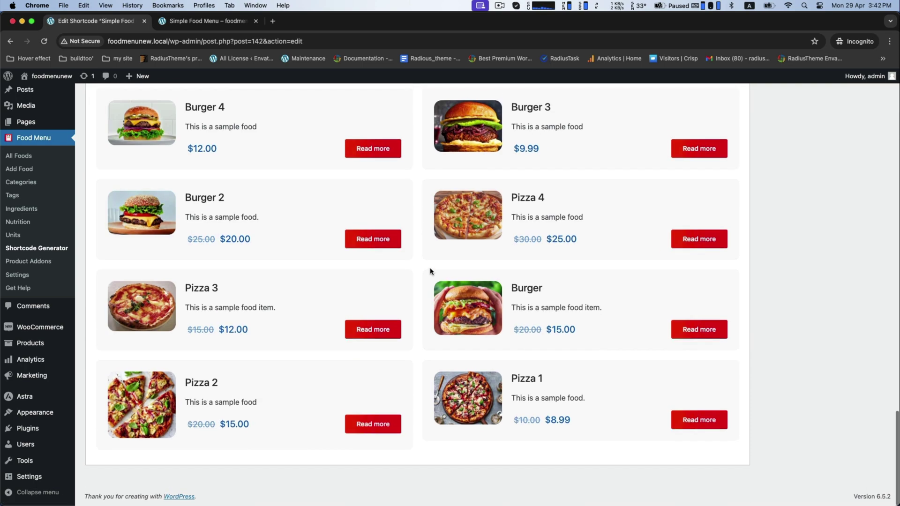
scroll(431, 271, up, 15)
scroll(430, 268, up, 15)
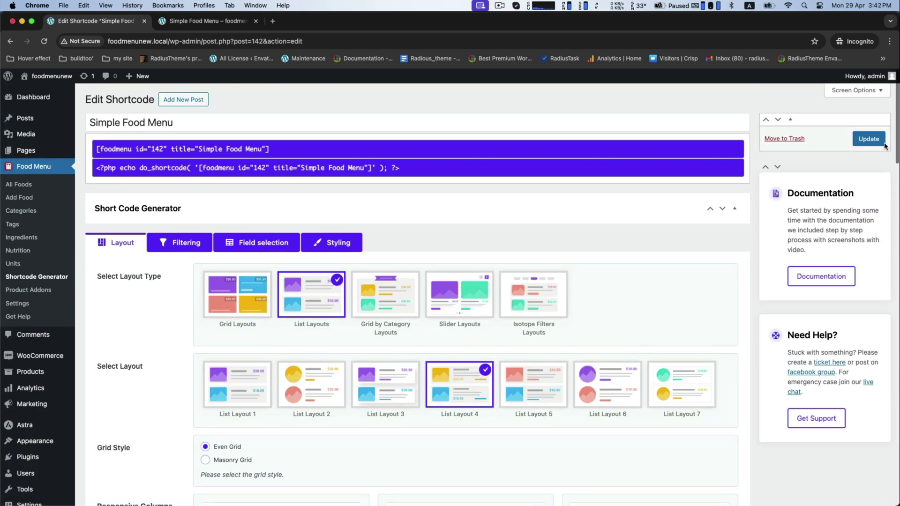
click(868, 139)
Check List Layout 4 on the reloaded live page, then begin a new food menu shortcode.
click(206, 21)
click(44, 41)
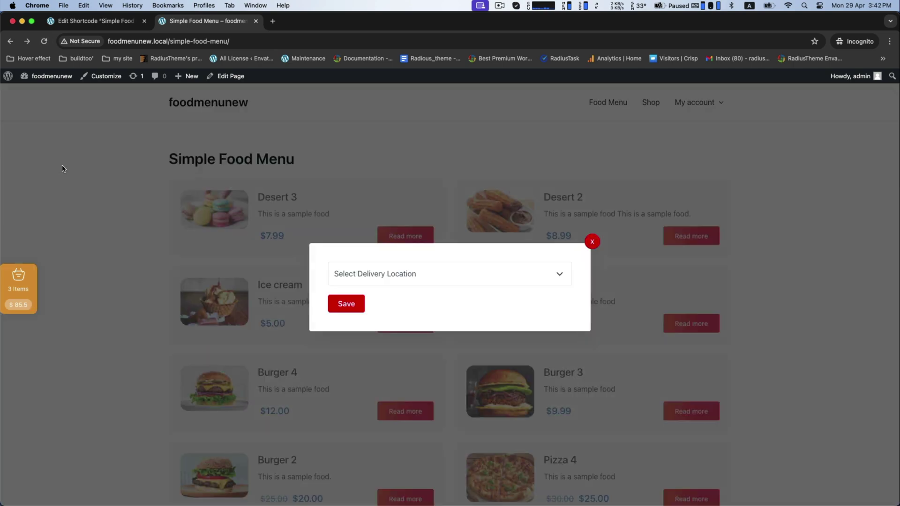
click(592, 242)
scroll(366, 235, down, 6)
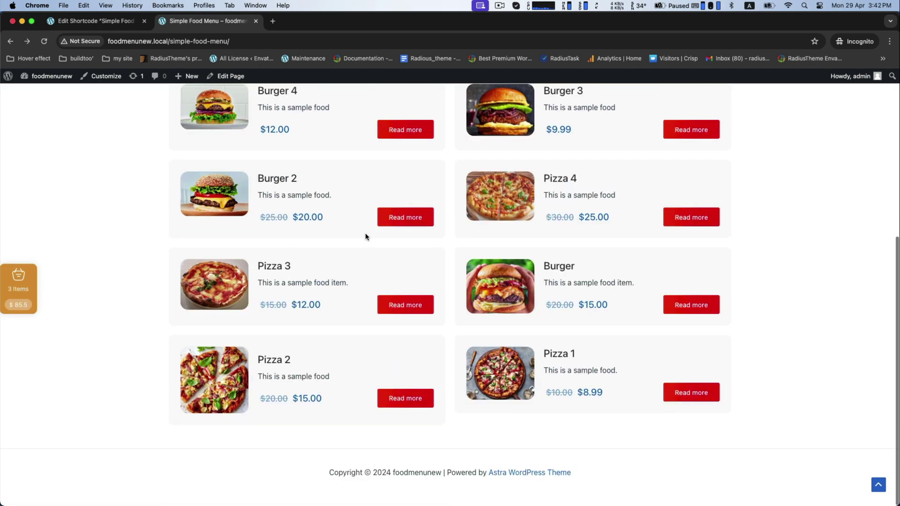
scroll(334, 174, up, 10)
drag(168, 158, 349, 161)
click(121, 26)
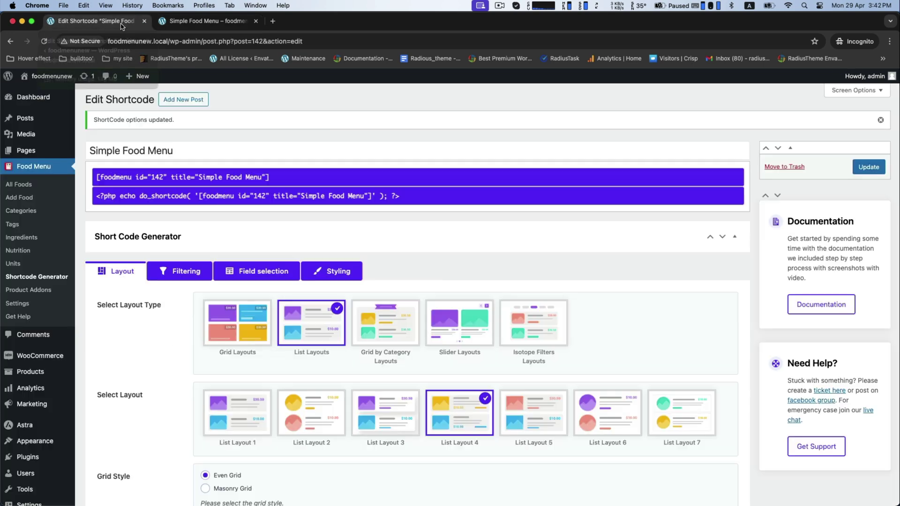
click(184, 99)
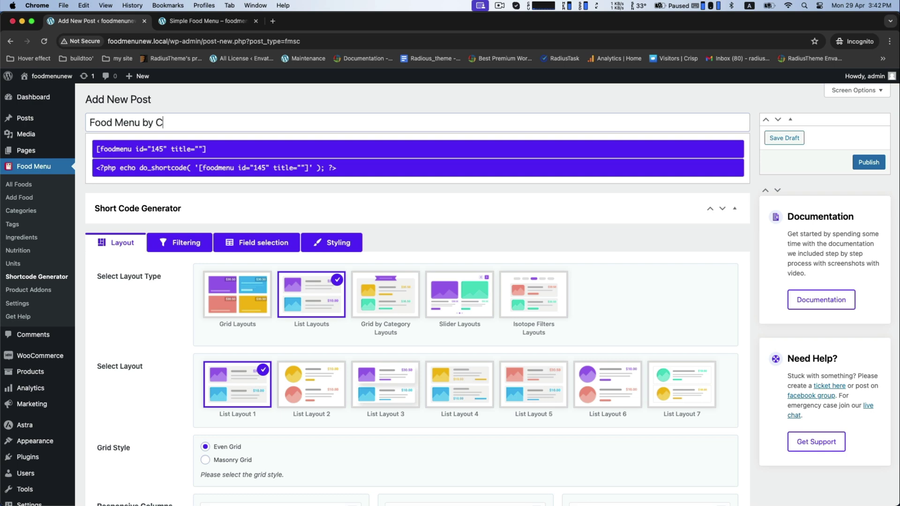
Publish the Food Menu by Category shortcode with the Grid By Category 5 layout.
click(866, 167)
click(386, 328)
scroll(495, 284, down, 5)
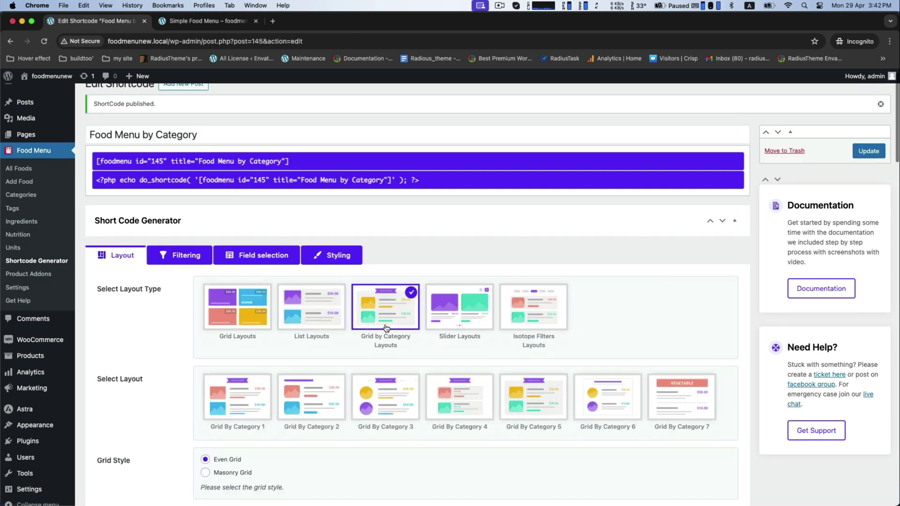
click(533, 265)
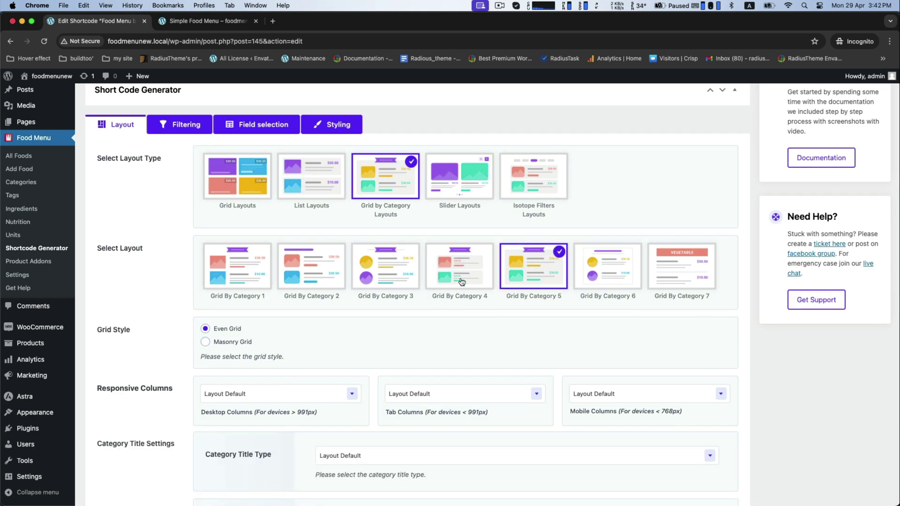
scroll(462, 281, up, 5)
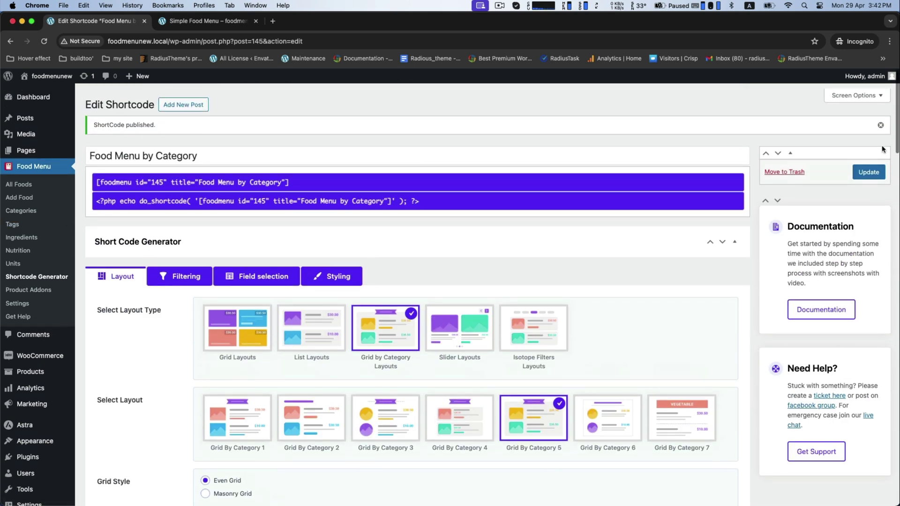
click(868, 172)
Copy the Food Menu by Category shortcode text.
click(114, 177)
right_click(115, 177)
click(129, 198)
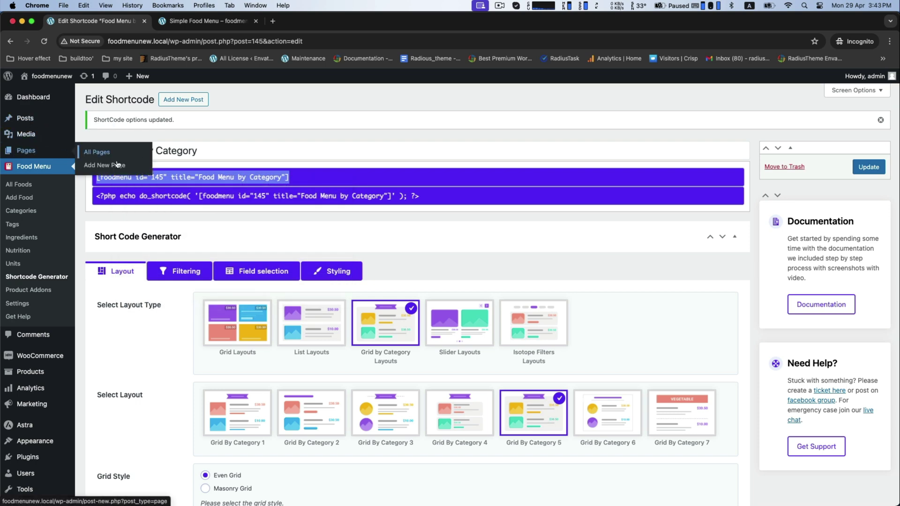
Create a page titled 'Food Menu by Category' with a Shortcode block holding the pasted shortcode.
click(107, 166)
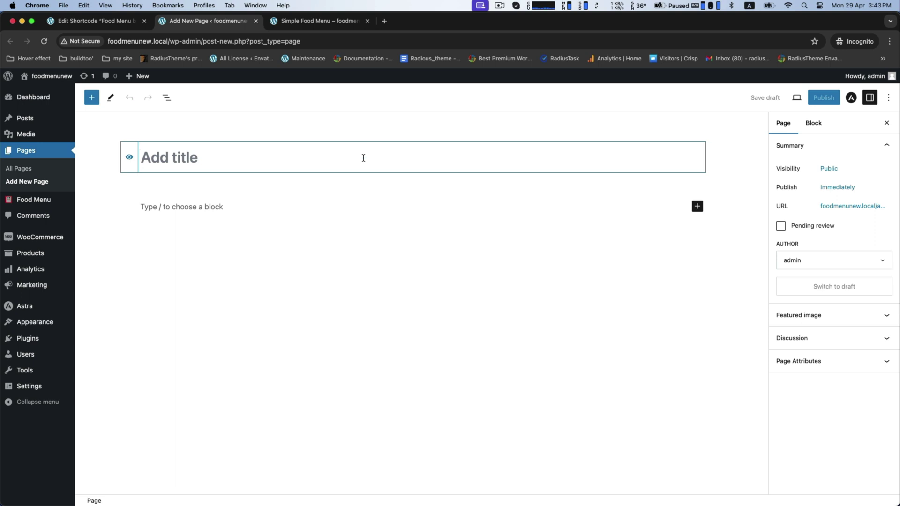
text(Food Menu by Category)
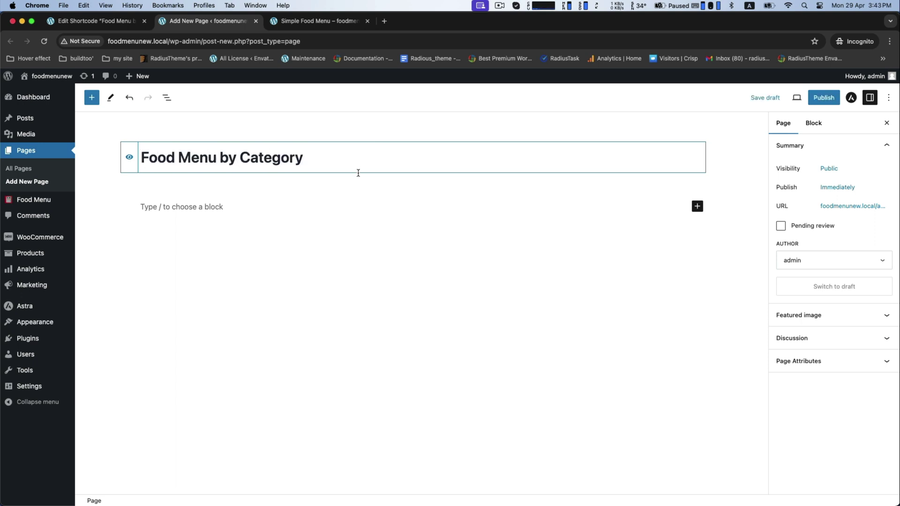
click(697, 206)
click(712, 272)
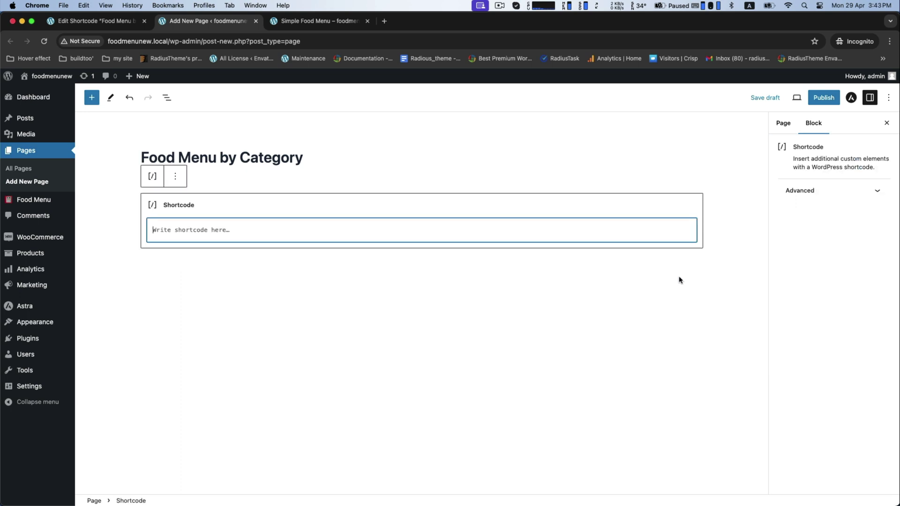
click(490, 226)
right_click(491, 226)
click(497, 294)
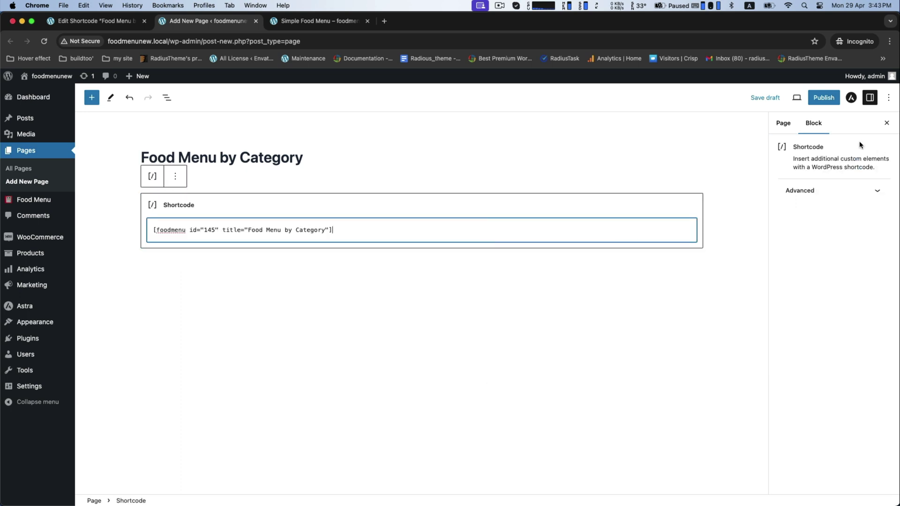
Publish the Food Menu by Category page and browse its live view.
click(823, 97)
click(815, 98)
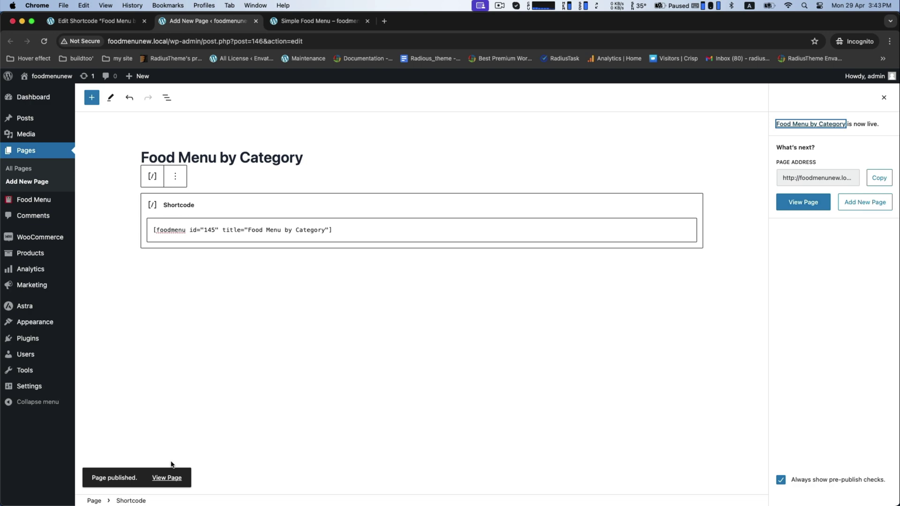
click(167, 477)
scroll(735, 259, down, 3)
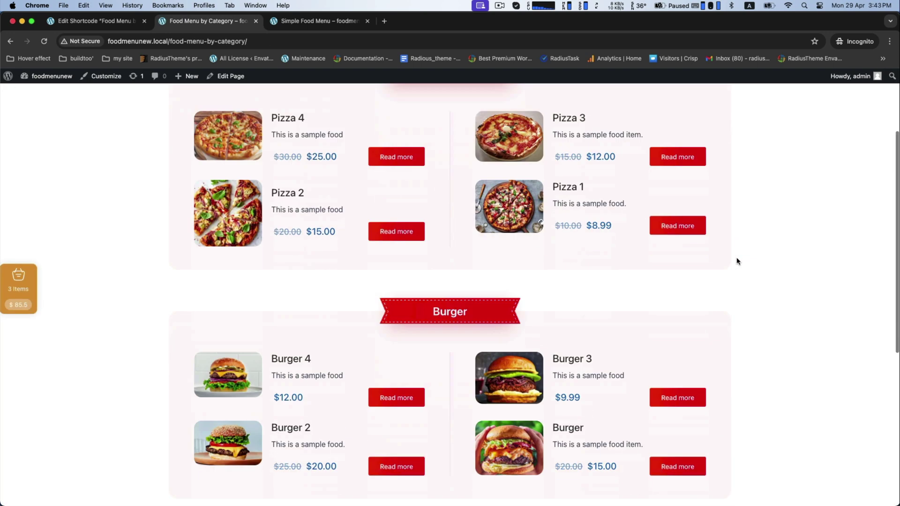
scroll(735, 259, up, 1)
scroll(383, 225, down, 5)
scroll(396, 243, down, 2)
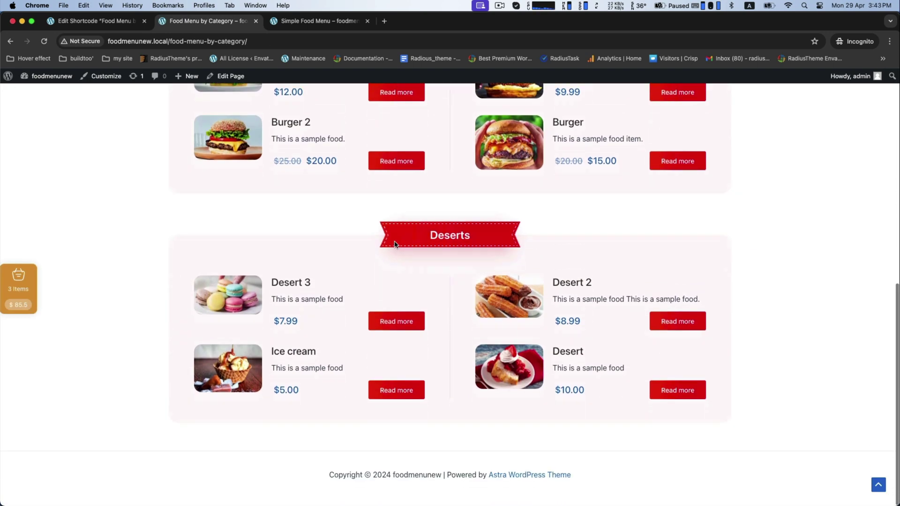
scroll(402, 191, up, 10)
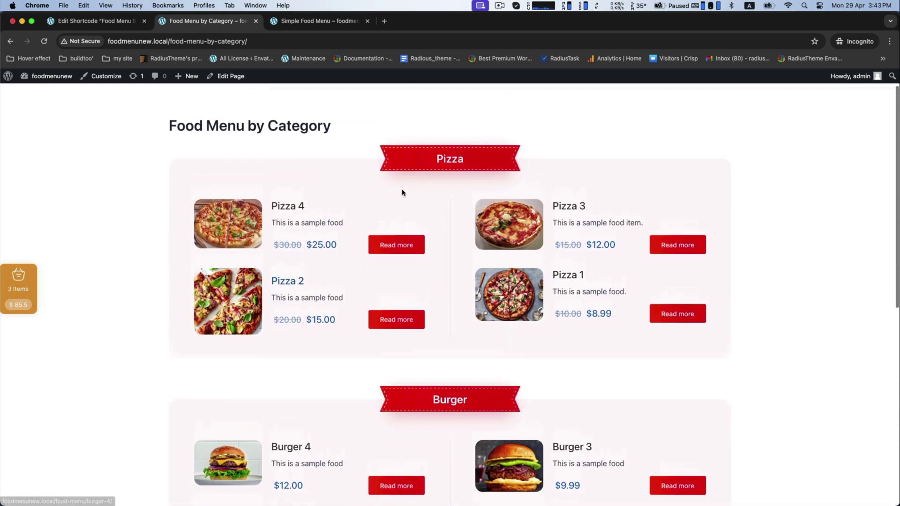
Turn off the Read More field in the shortcode's field selection and update it.
click(94, 20)
click(183, 268)
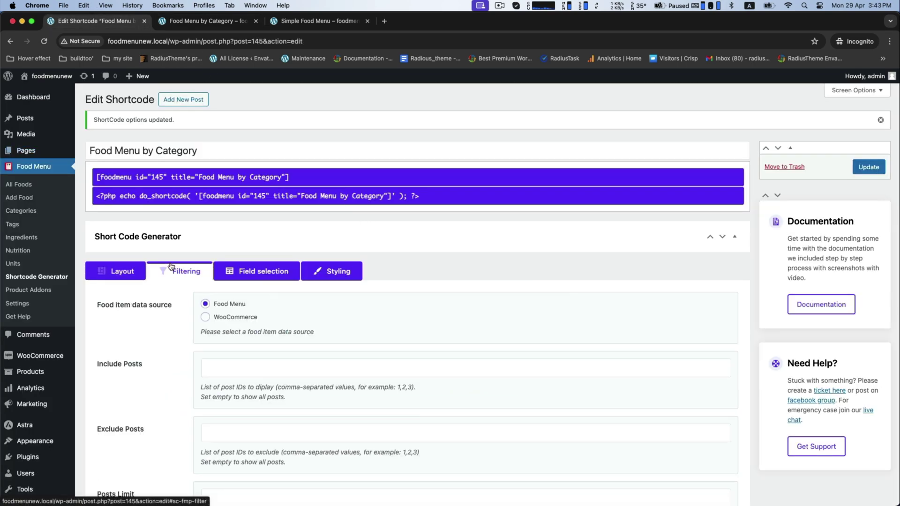
click(265, 271)
scroll(261, 294, down, 1)
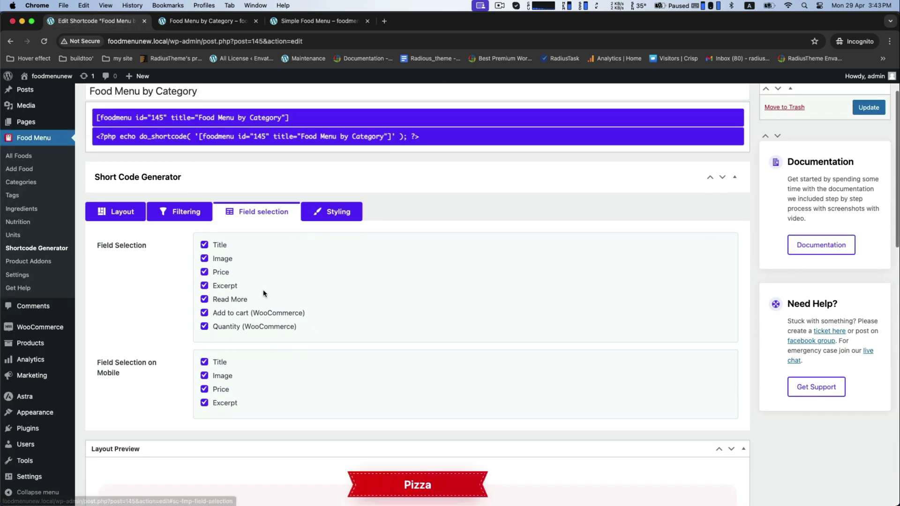
click(205, 300)
click(869, 108)
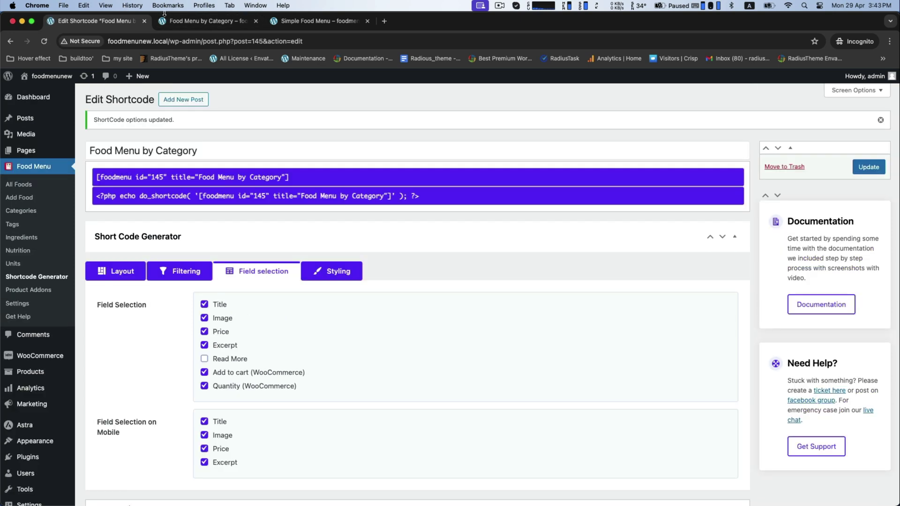
click(165, 20)
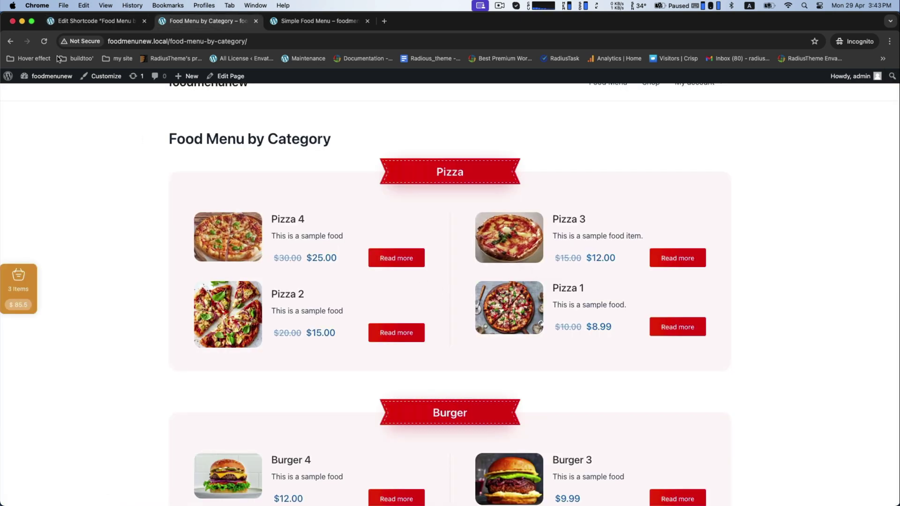
Reload the live menu page and choose Chicago as the delivery location.
click(44, 41)
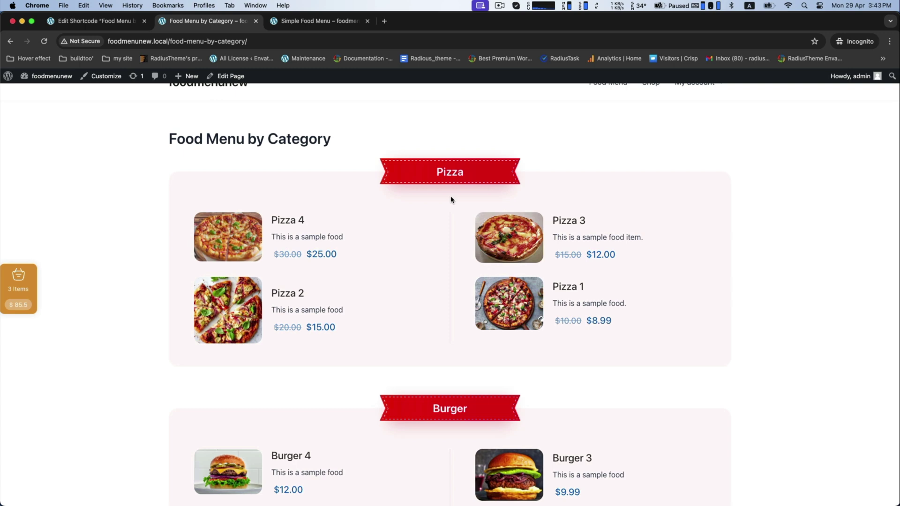
scroll(575, 235, down, 2)
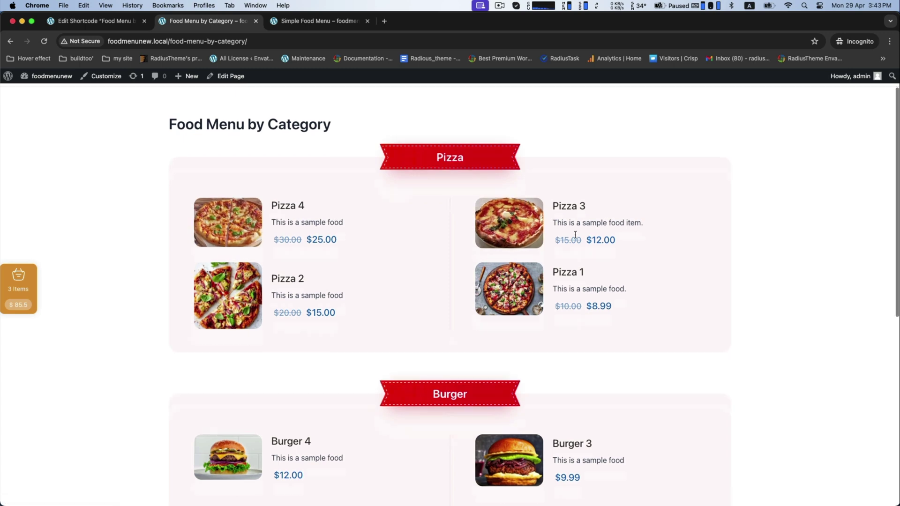
scroll(576, 236, up, 3)
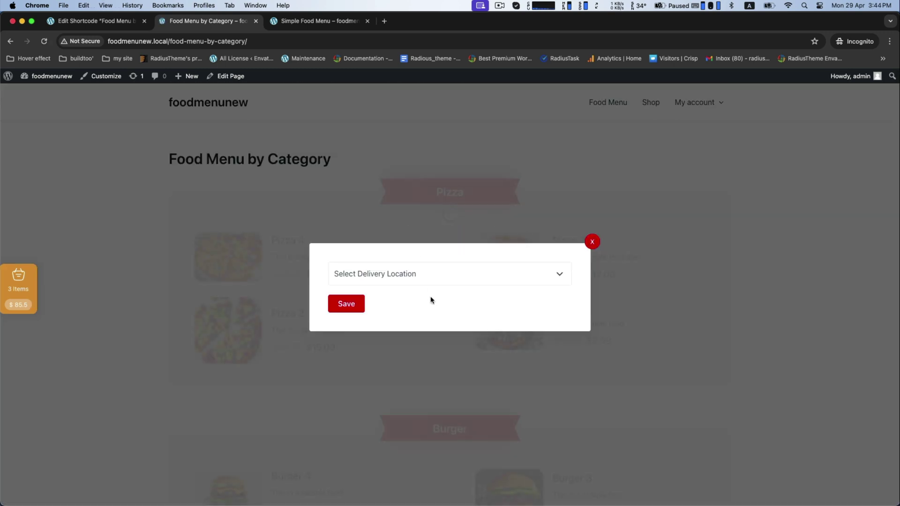
click(396, 273)
click(395, 298)
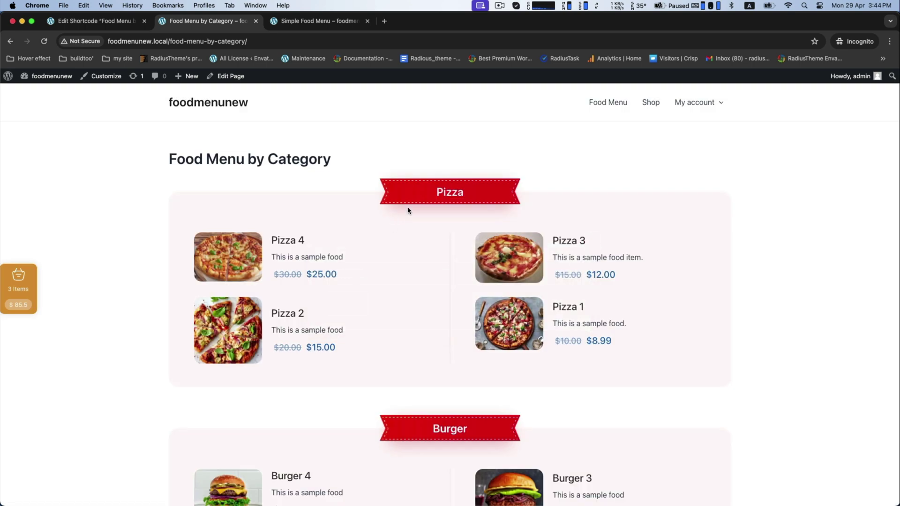
scroll(446, 251, down, 10)
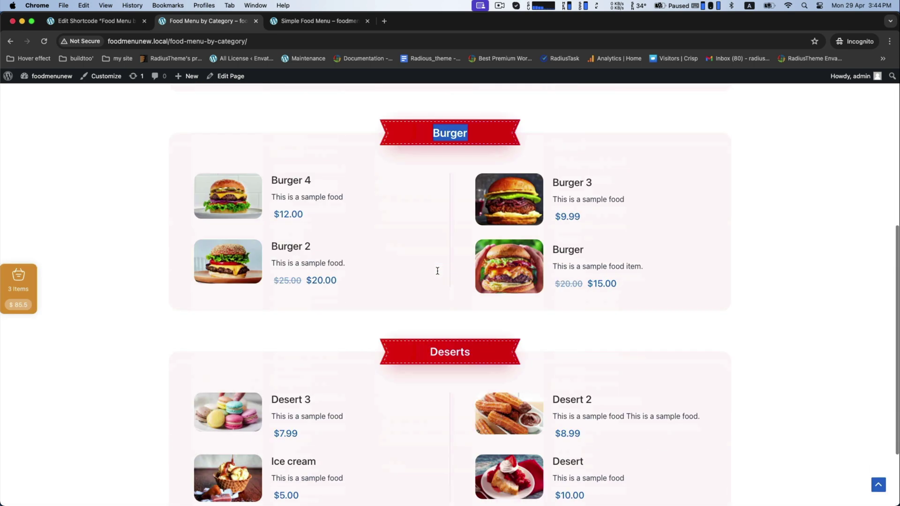
scroll(444, 257, up, 10)
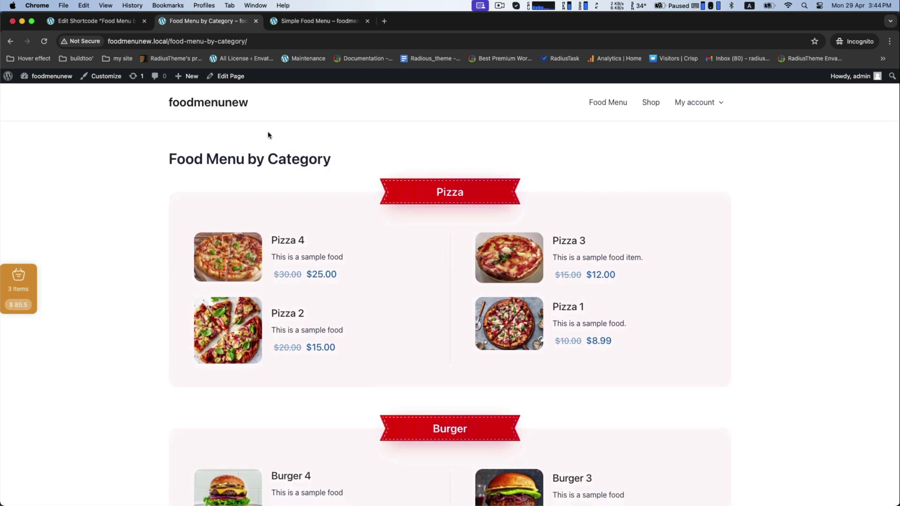
Review the Grid By Category 5 layout and its preview in the shortcode's Layout settings.
click(91, 22)
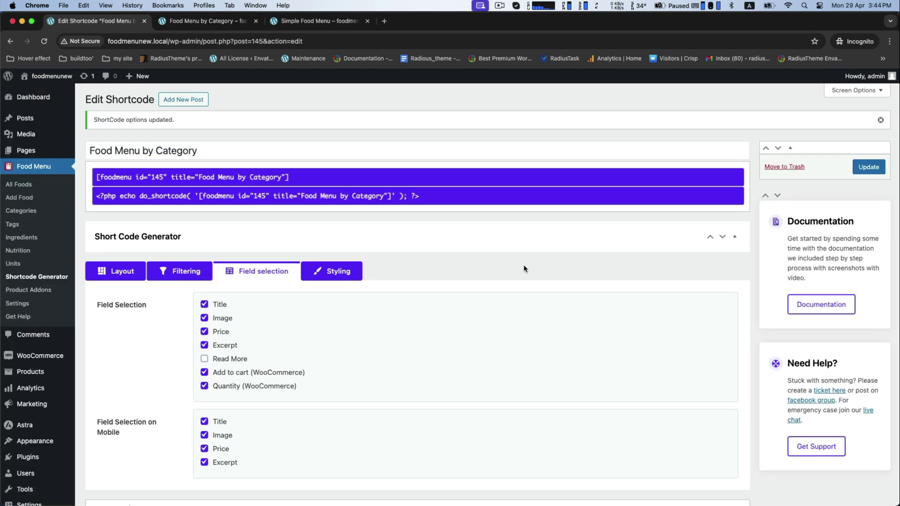
click(98, 276)
scroll(455, 335, down, 6)
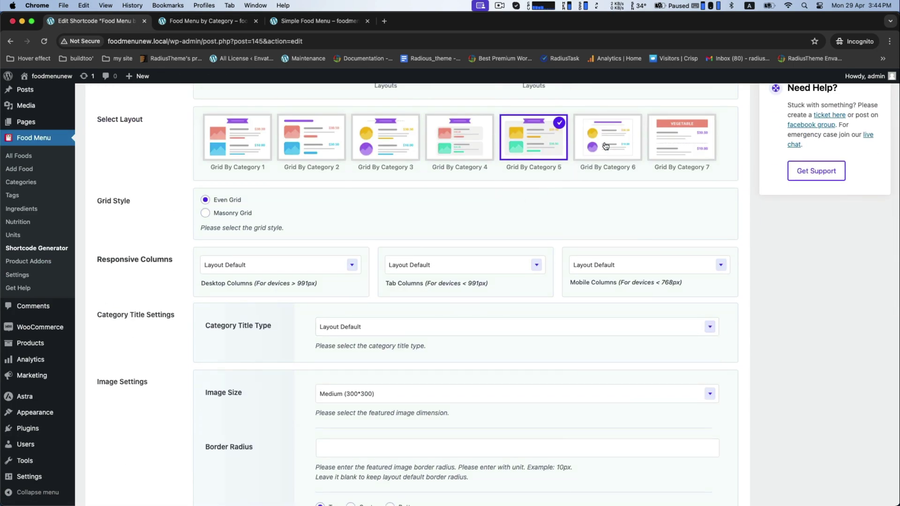
scroll(605, 147, down, 15)
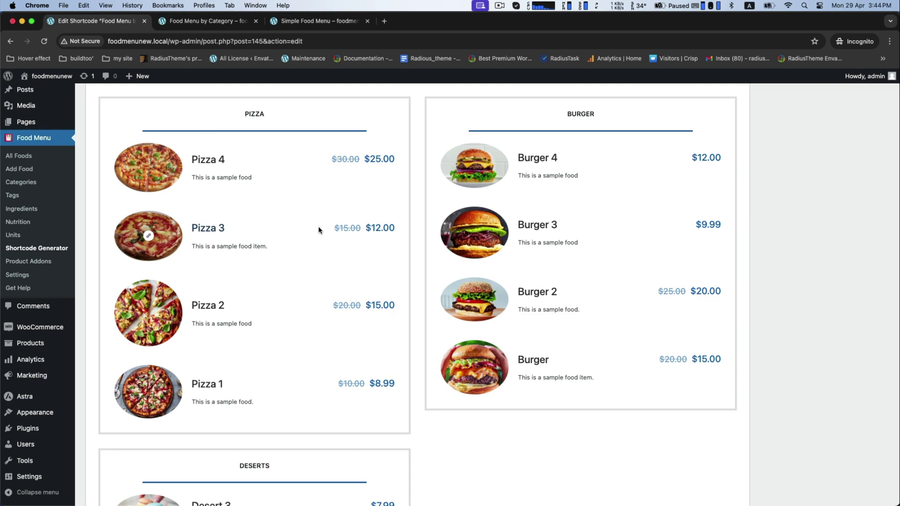
scroll(319, 229, down, 5)
scroll(318, 229, up, 10)
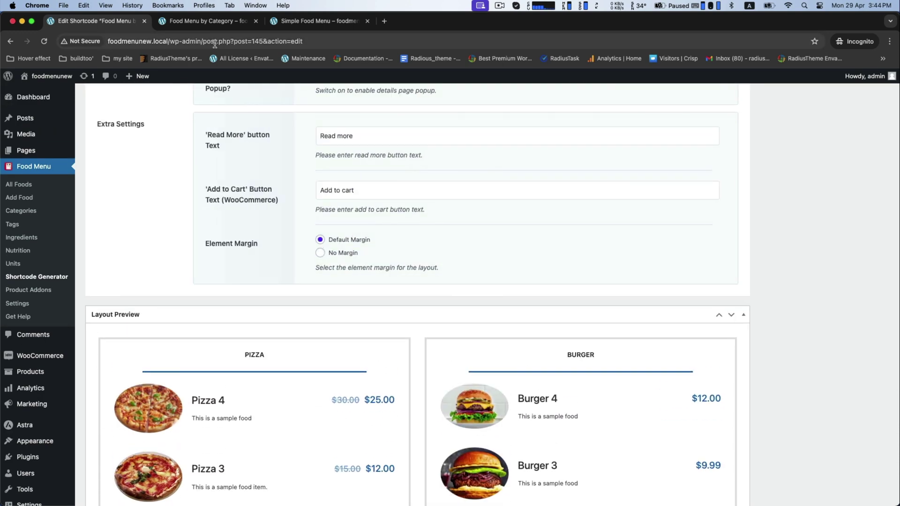
scroll(823, 213, up, 20)
Reload the published Food Menu by Category page to show the new boxed category layout.
click(208, 20)
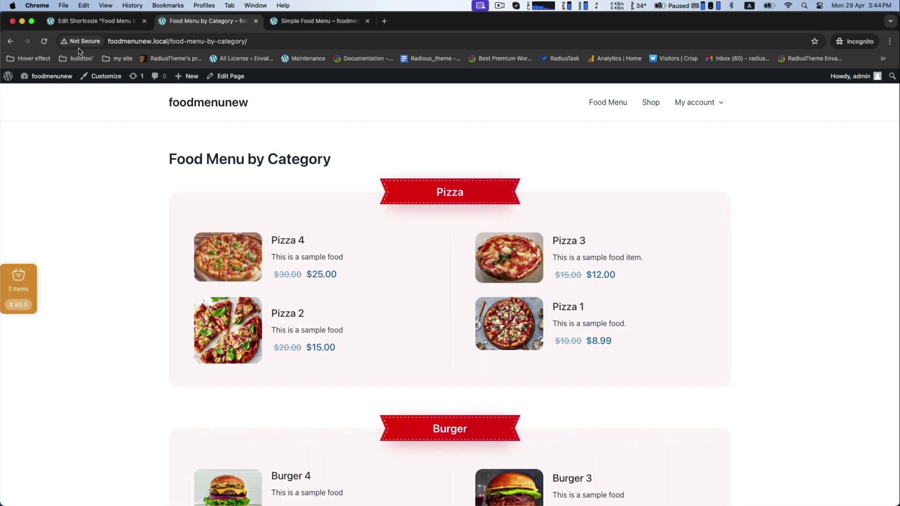
click(44, 42)
scroll(94, 169, down, 9)
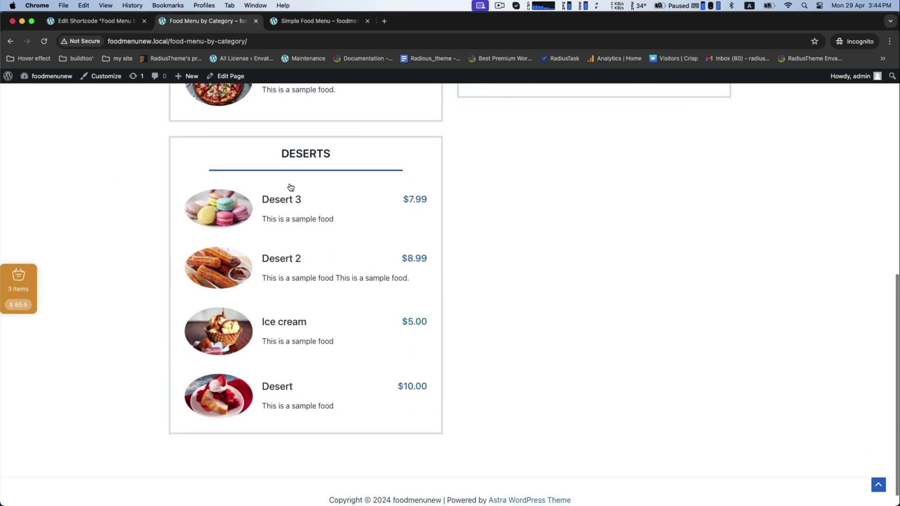
scroll(286, 190, up, 5)
scroll(284, 196, up, 4)
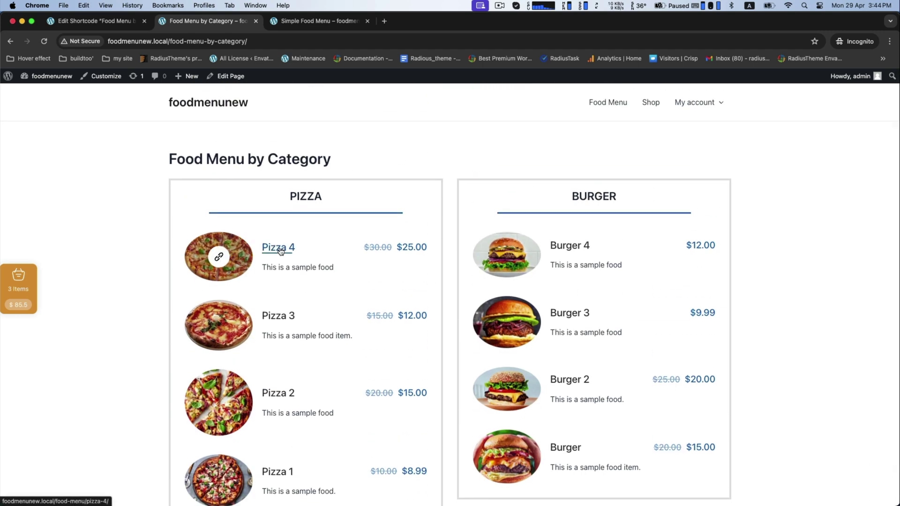
Check the Pizza 4 popup's Ingredients and Description tabs, then close it.
click(218, 256)
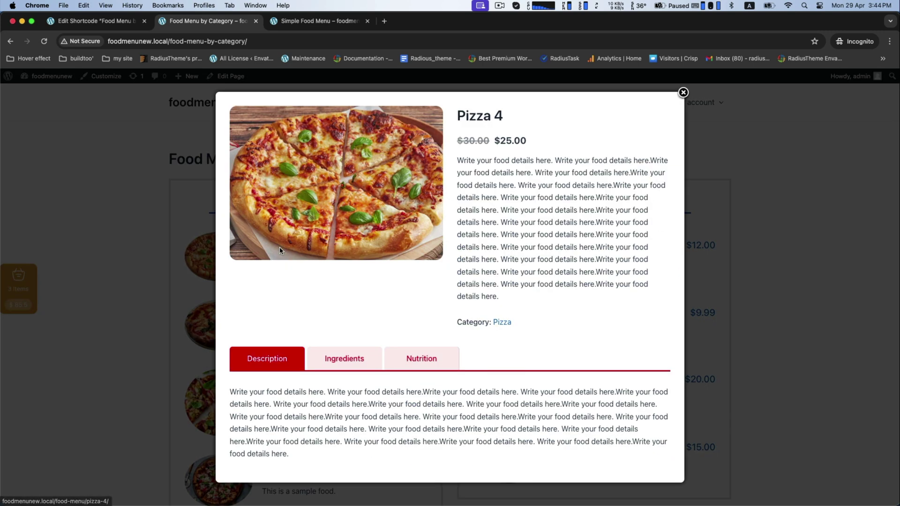
click(342, 355)
click(272, 401)
click(683, 92)
Check the Burger popup's Ingredients, Nutrition and Description tabs, then close it.
scroll(277, 235, down, 1)
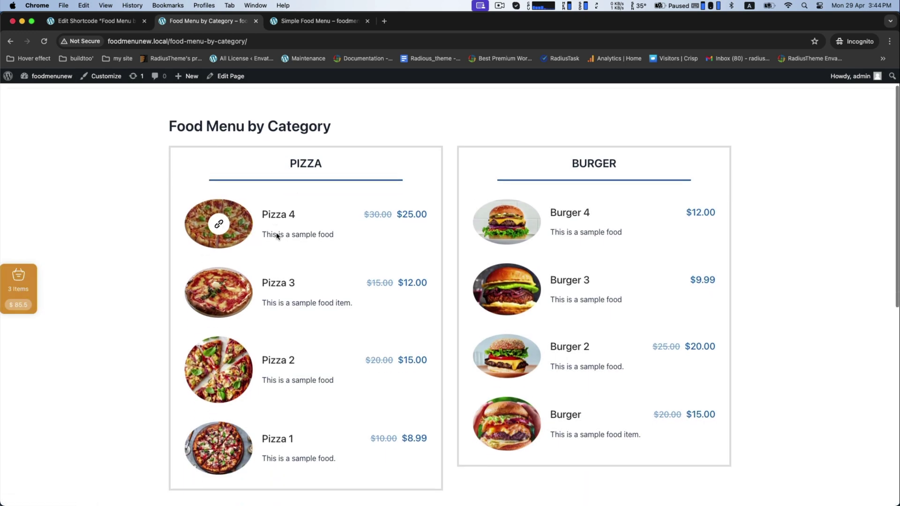
scroll(276, 236, down, 1)
click(565, 387)
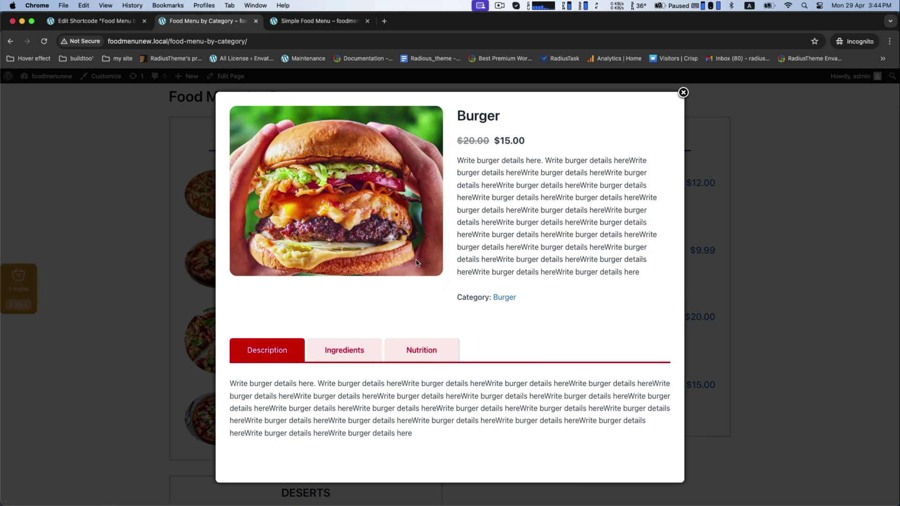
click(334, 350)
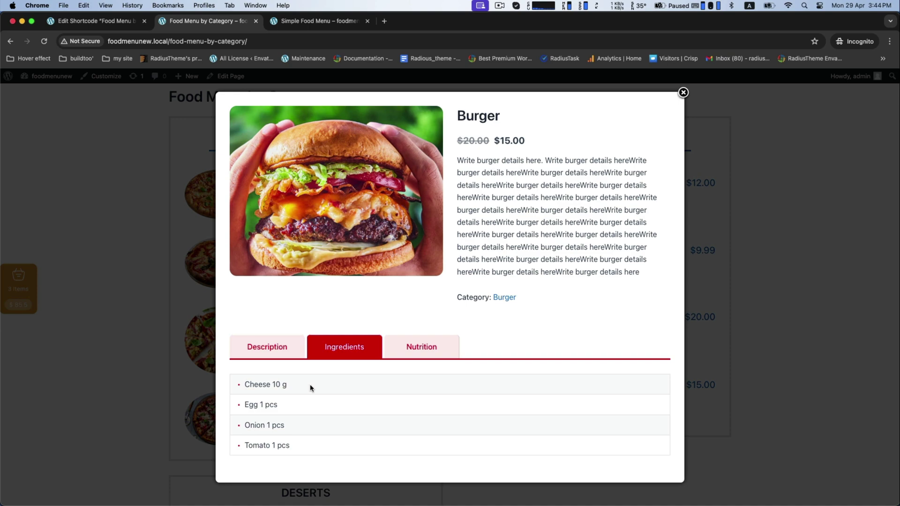
click(412, 353)
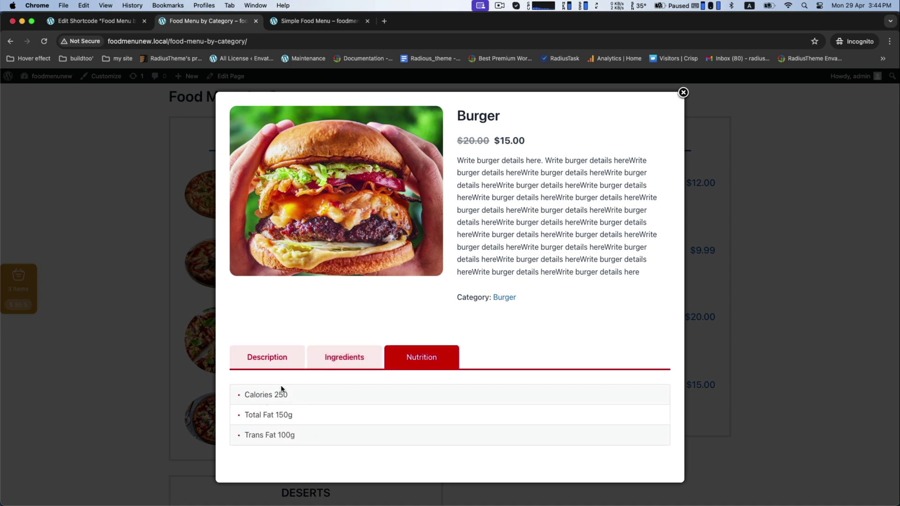
click(278, 363)
click(683, 93)
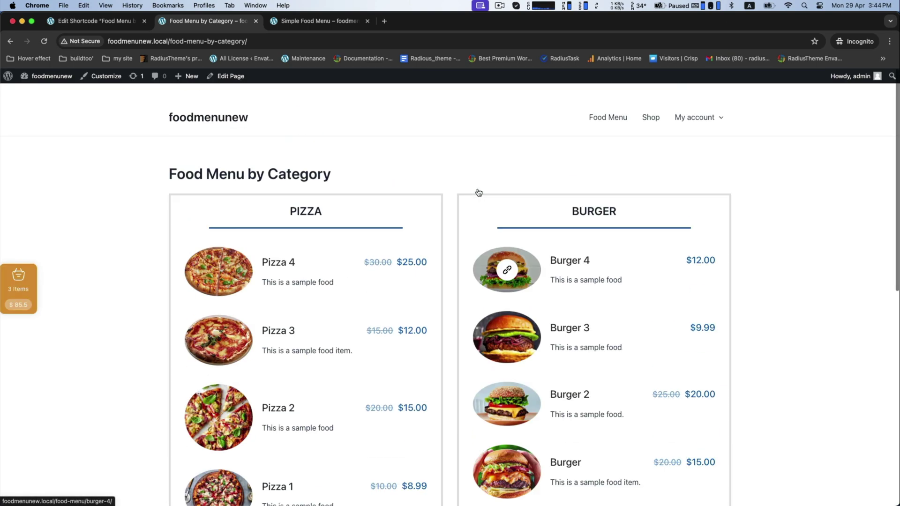